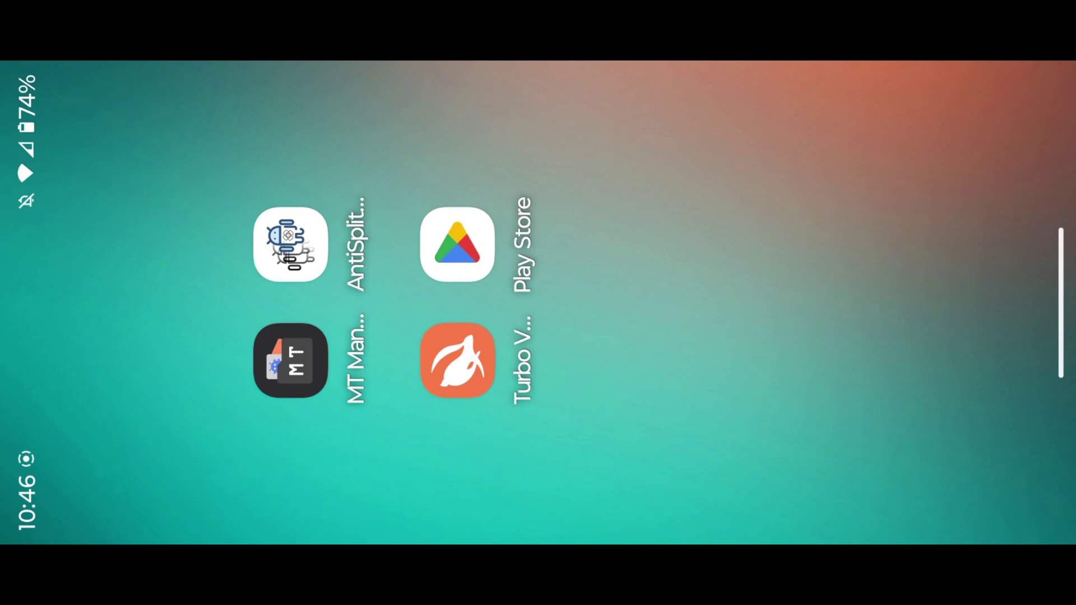
Install Rio Plus from its Play Store page and launch it once installation finishes.
click(458, 244)
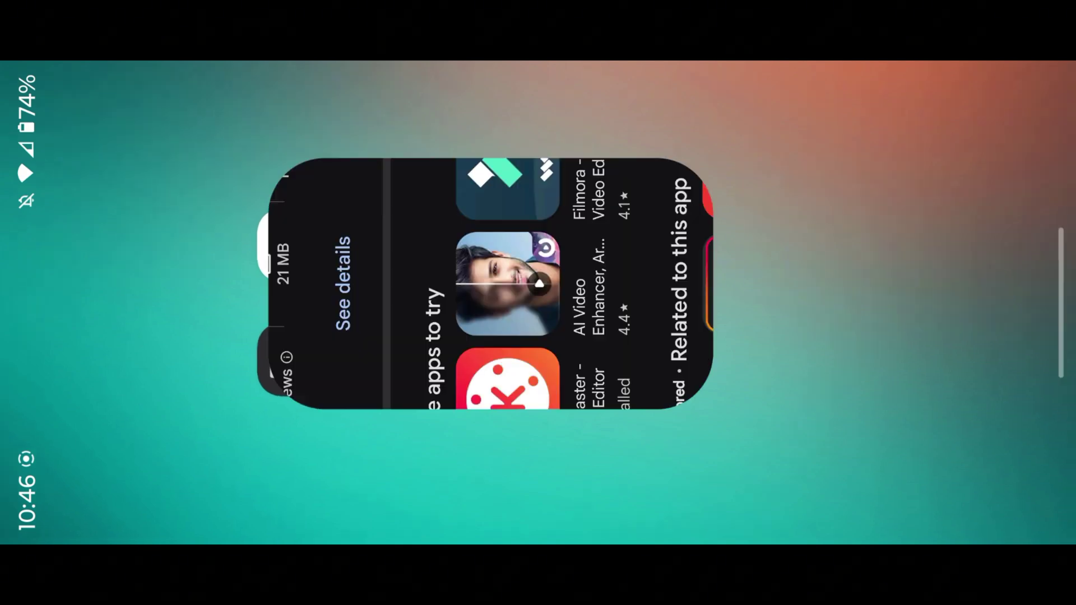
drag(217, 126, 354, 120)
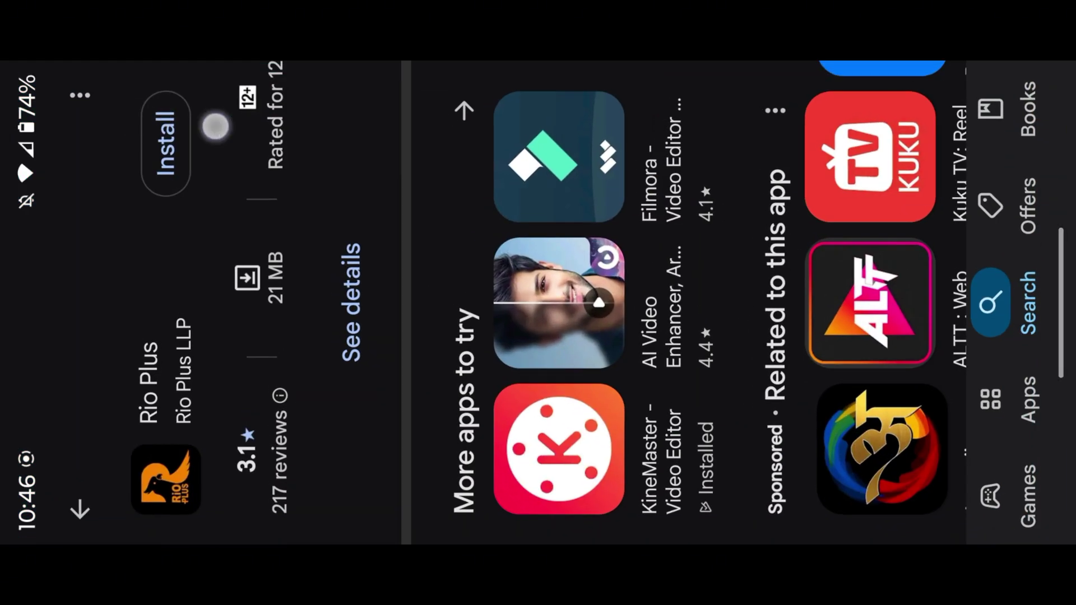
click(351, 290)
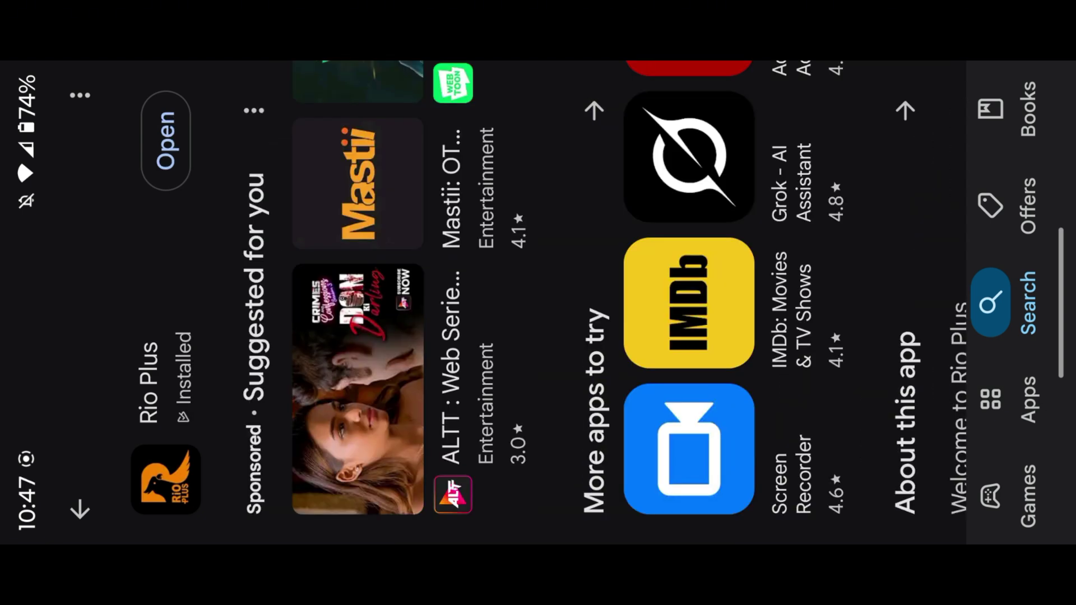
click(166, 140)
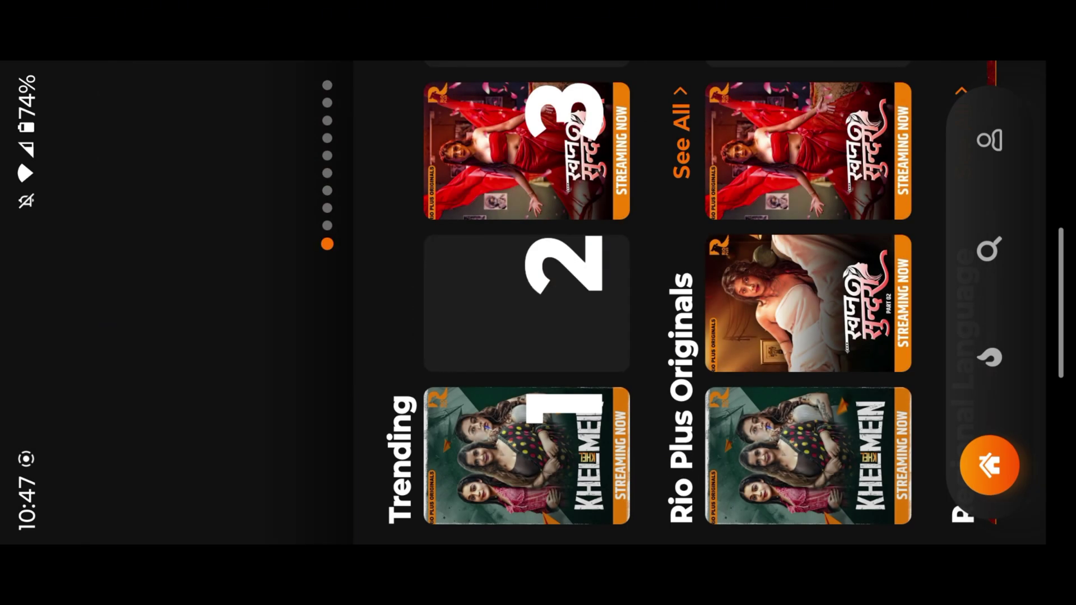
Visit the Profile tab, return Home and open the Khel Khel Mein title page.
click(989, 139)
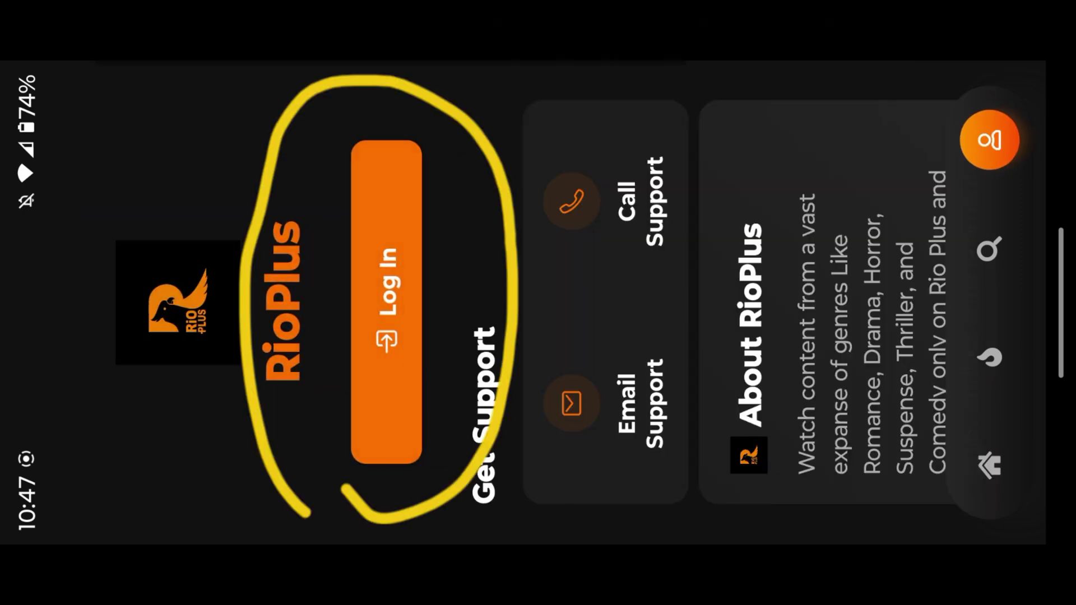
drag(636, 164, 443, 102)
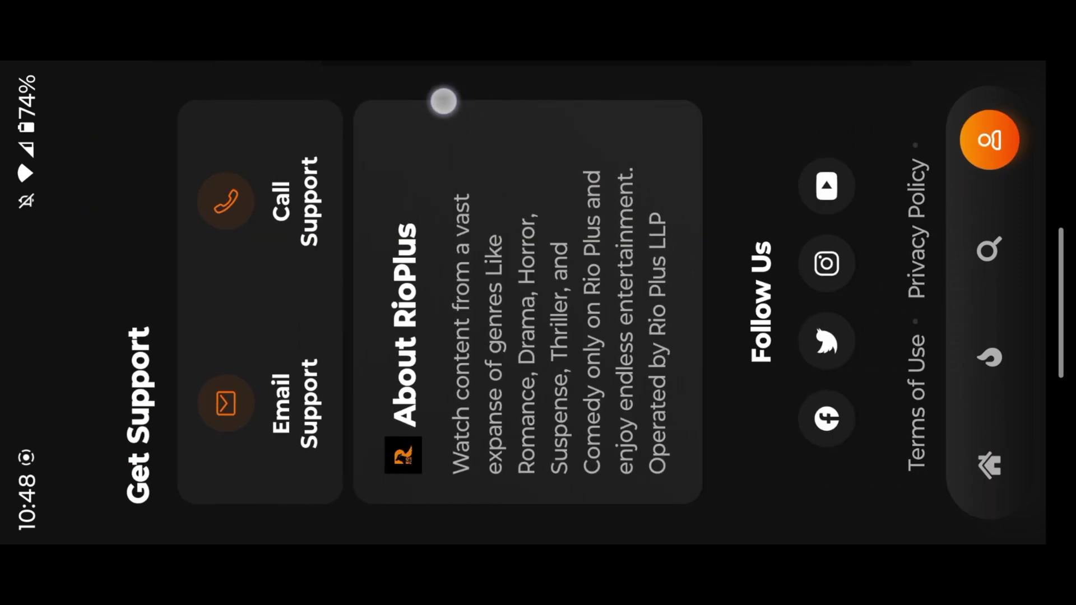
drag(562, 162, 927, 229)
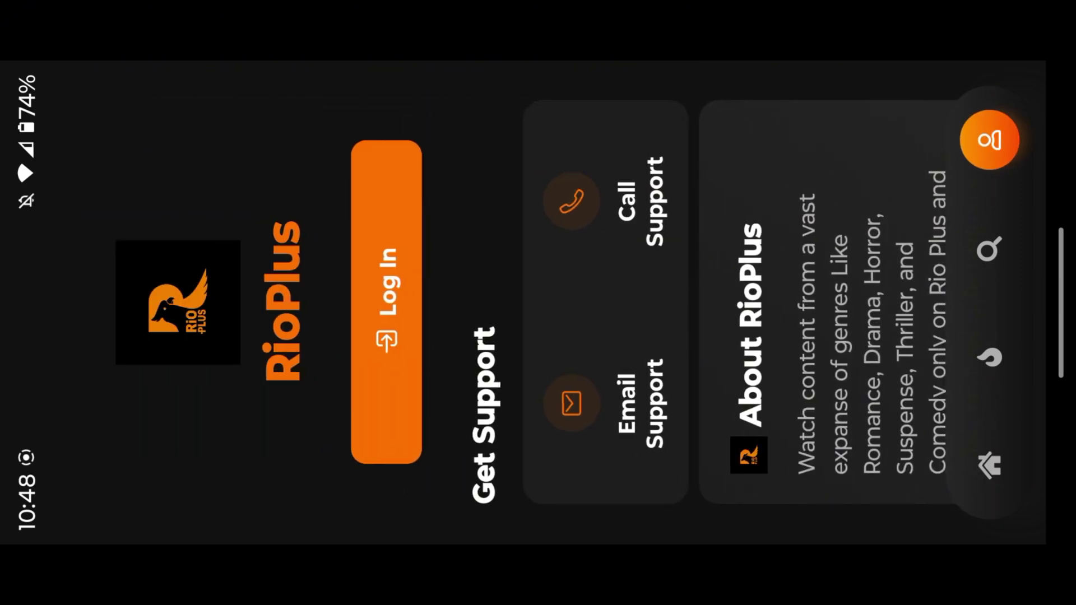
click(990, 463)
click(514, 455)
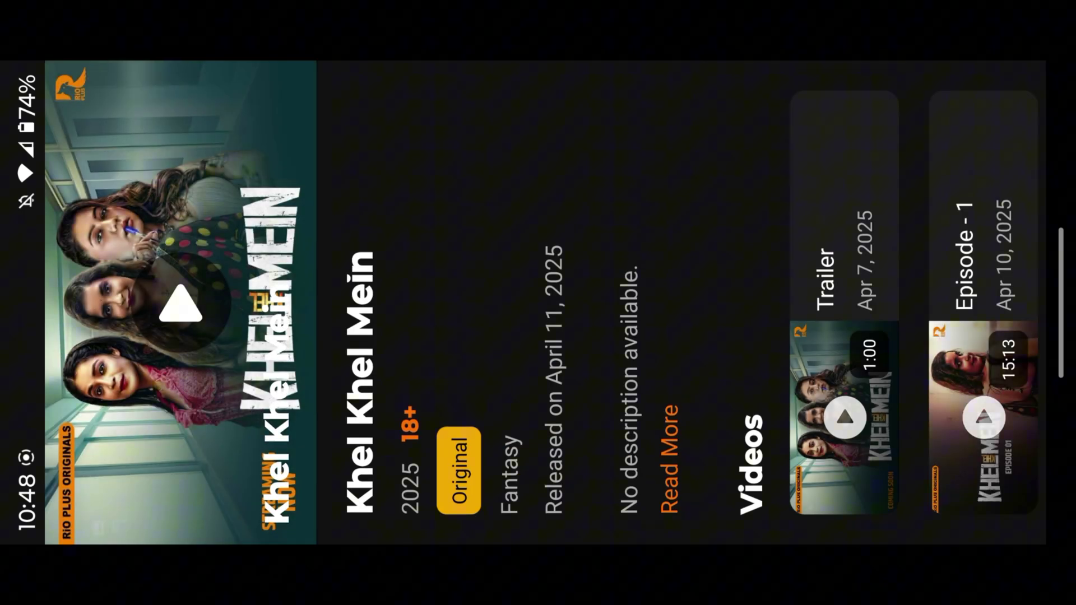
Play Episode 1, confirm being over 18 to reach the paid plans, then back out to the home screen.
drag(722, 253, 532, 237)
click(810, 414)
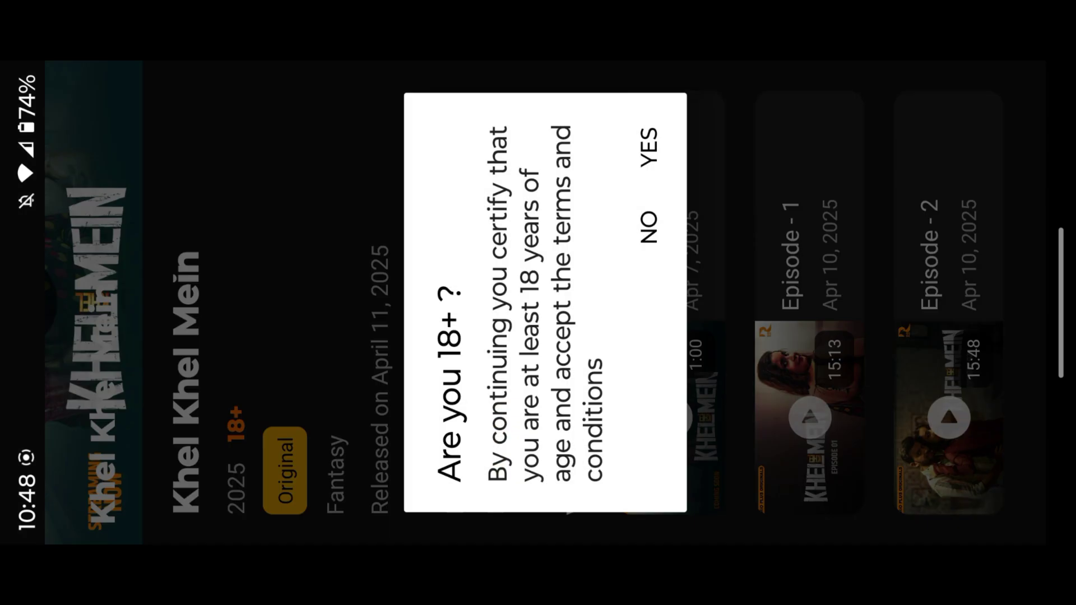
click(648, 147)
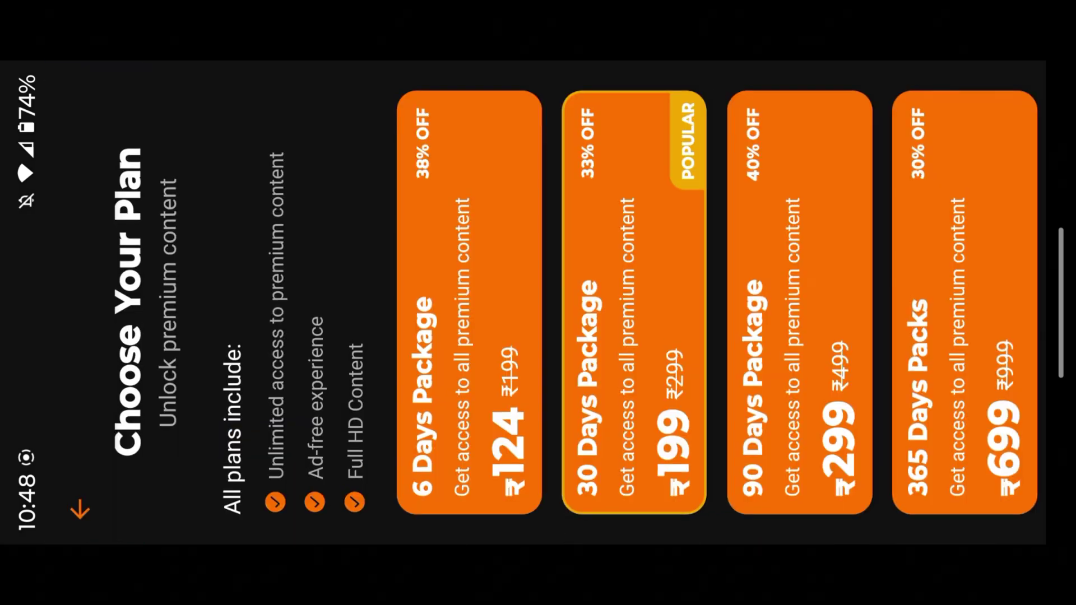
mouse_move(805, 174)
mouse_down()
mouse_move(638, 174)
mouse_move(488, 140)
mouse_up()
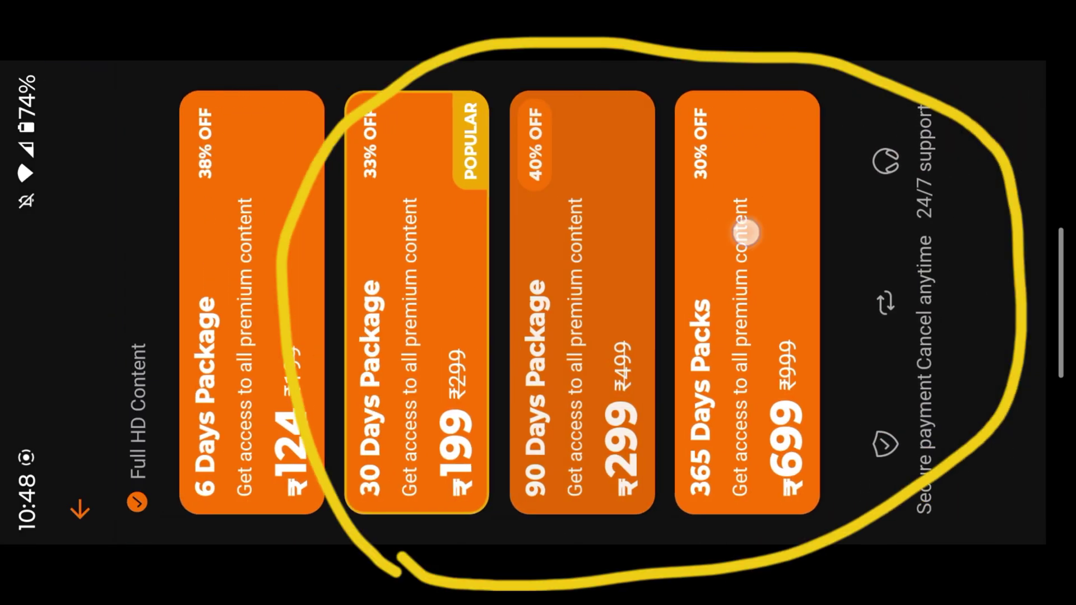
drag(746, 232, 968, 233)
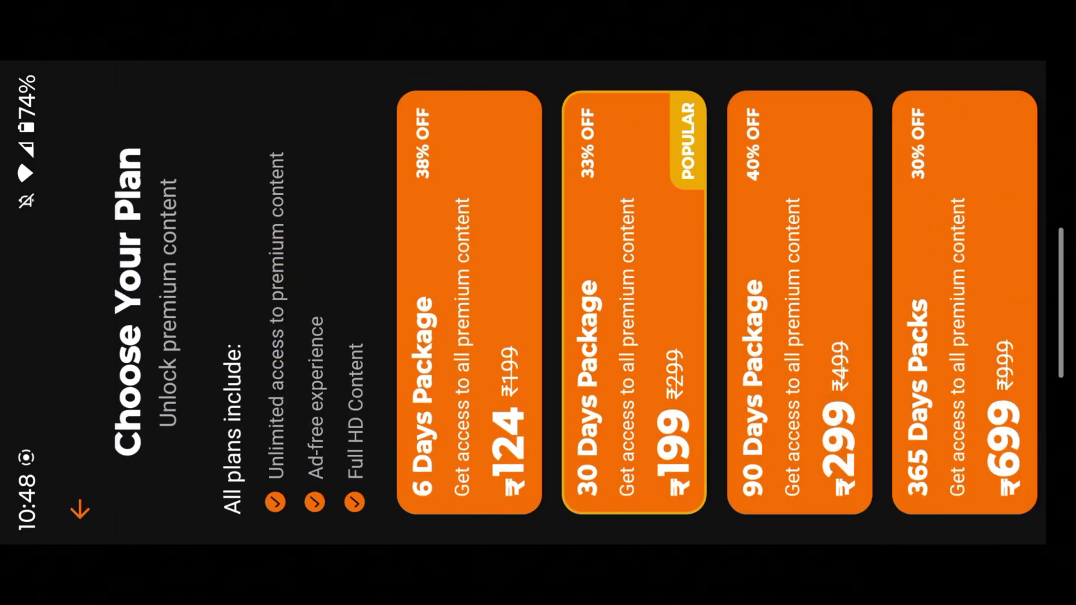
click(81, 511)
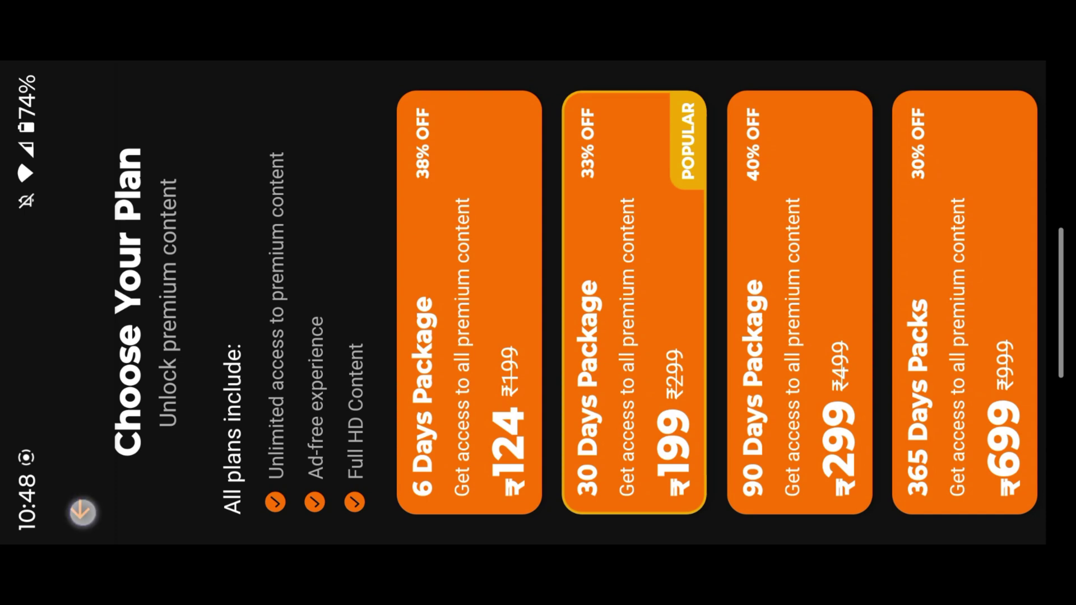
drag(1061, 303, 756, 303)
Merge the Rio Plus split APK in AntiSplit M and save it into the Mj Mod folder.
click(292, 243)
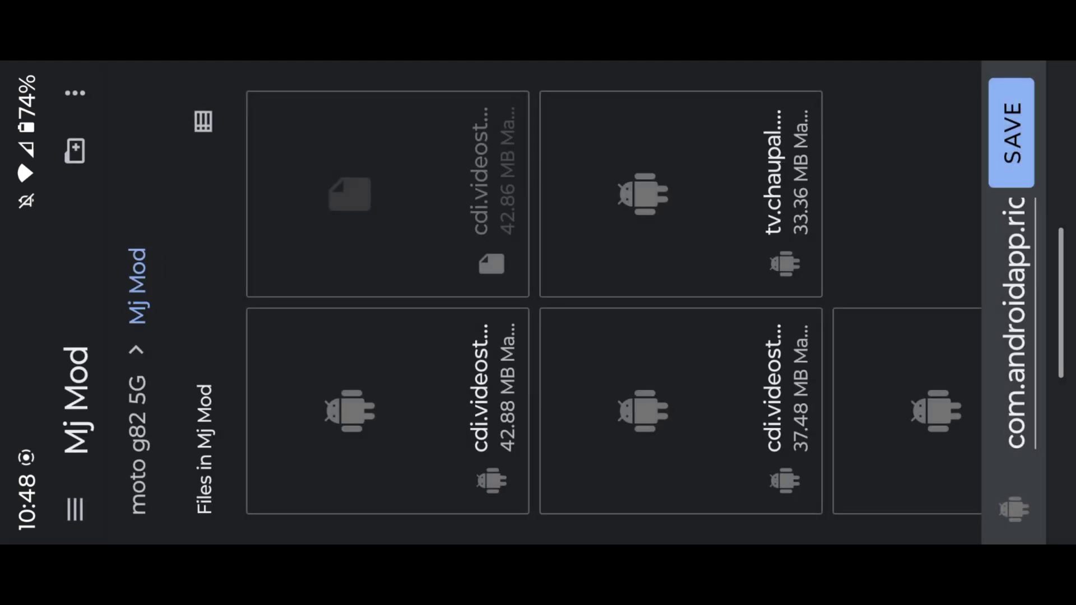
click(1015, 132)
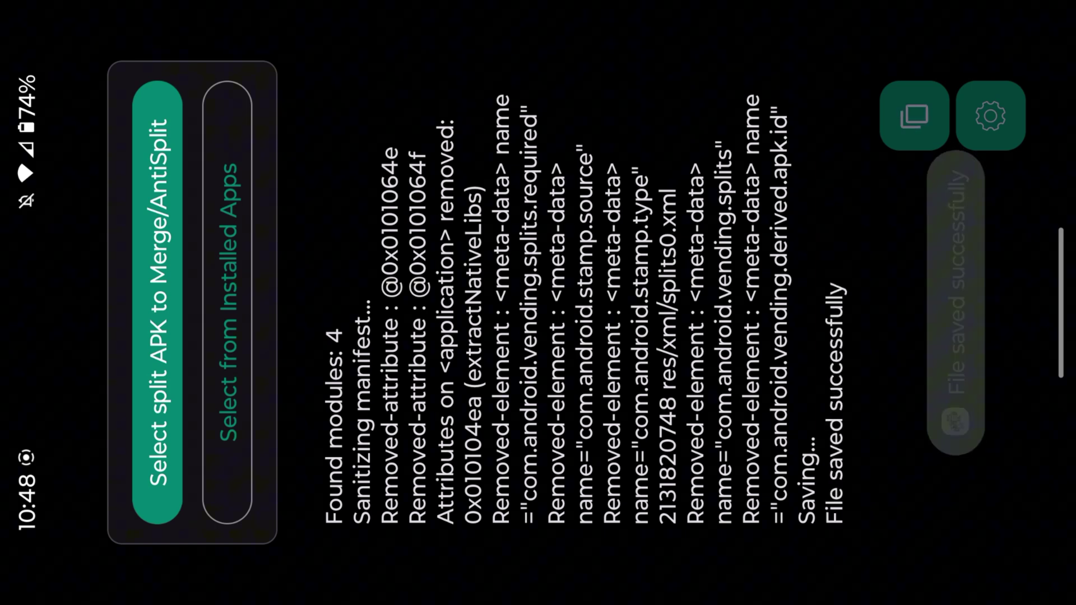
Switch to MT Manager, open the Mj Mod storage folder and view the Rio Plus APK's info.
drag(1061, 257, 925, 257)
drag(538, 470, 539, 135)
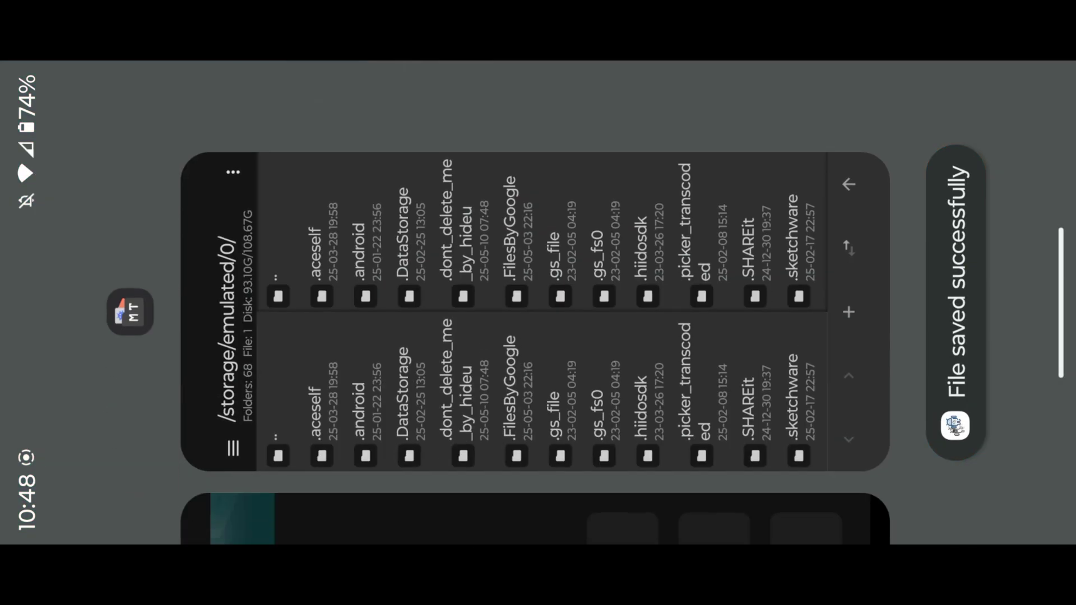
click(748, 232)
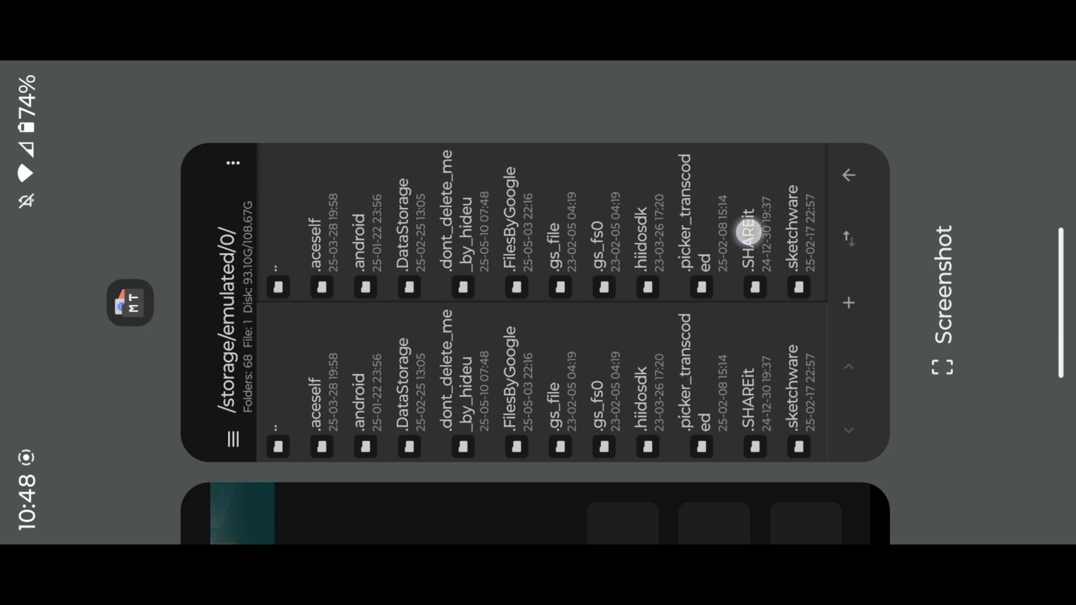
click(81, 509)
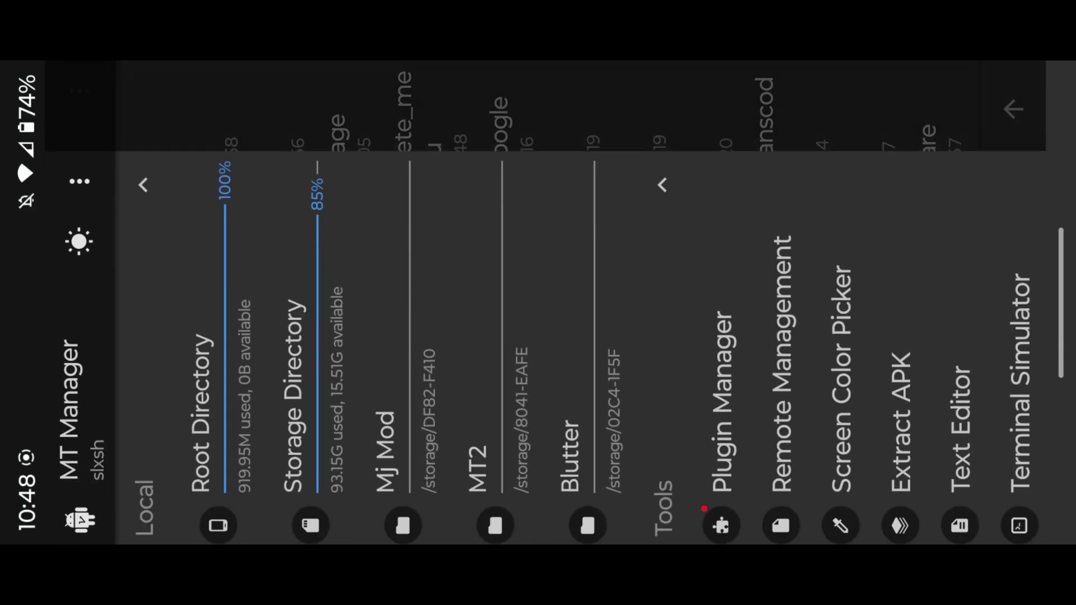
click(386, 442)
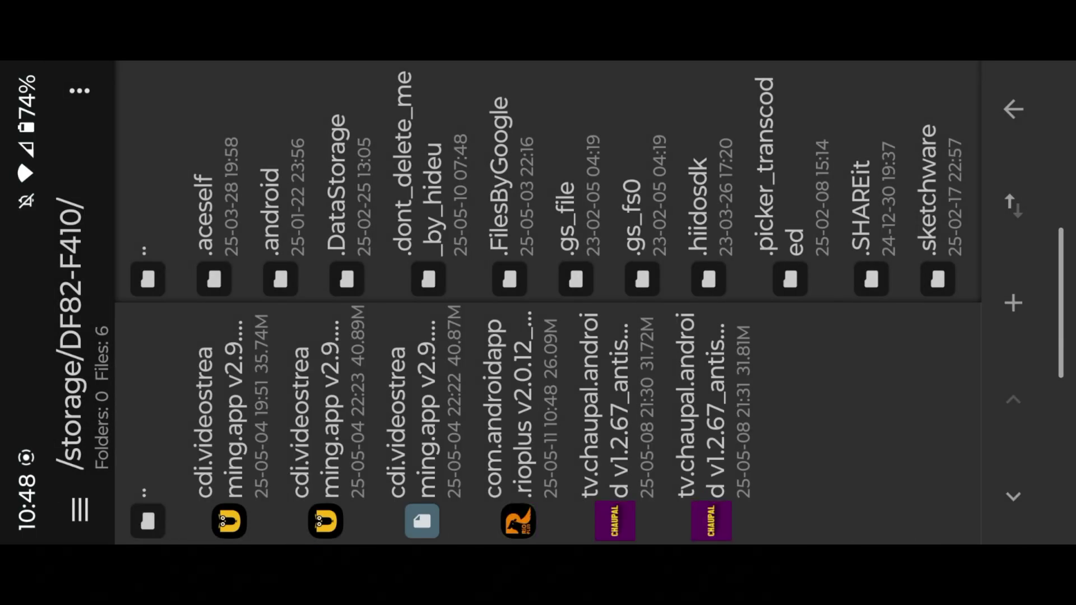
click(516, 384)
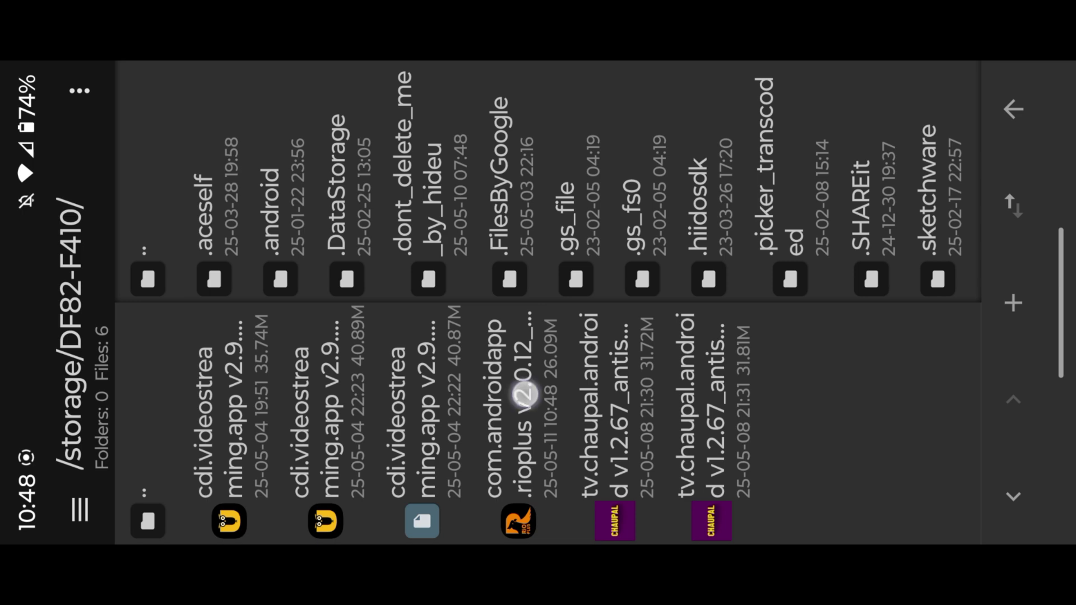
click(521, 362)
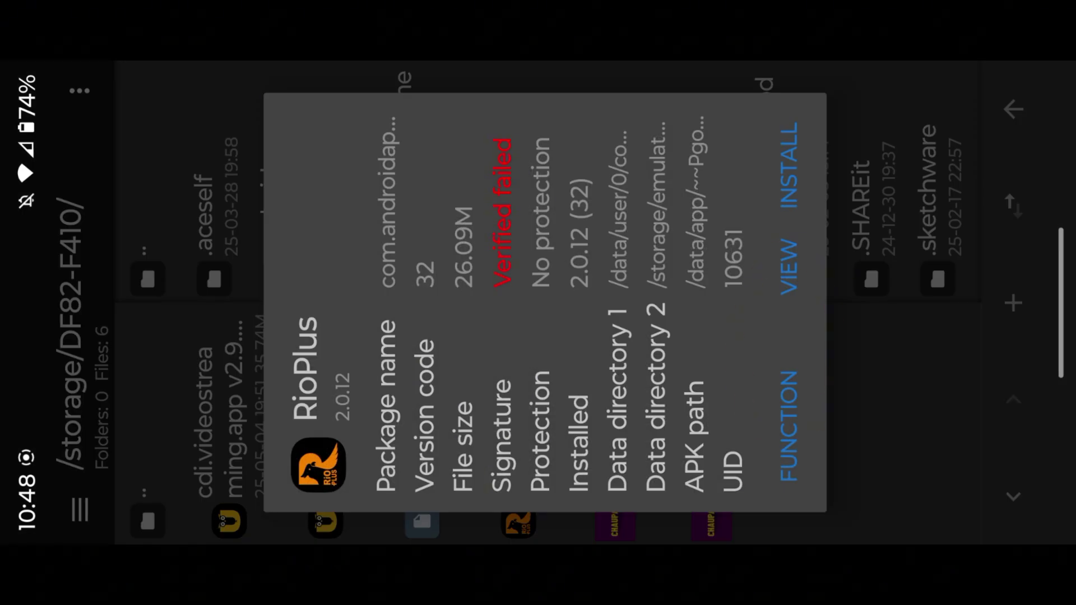
Run Kill Signature Verification on the Rio Plus APK from the Function menu.
click(789, 414)
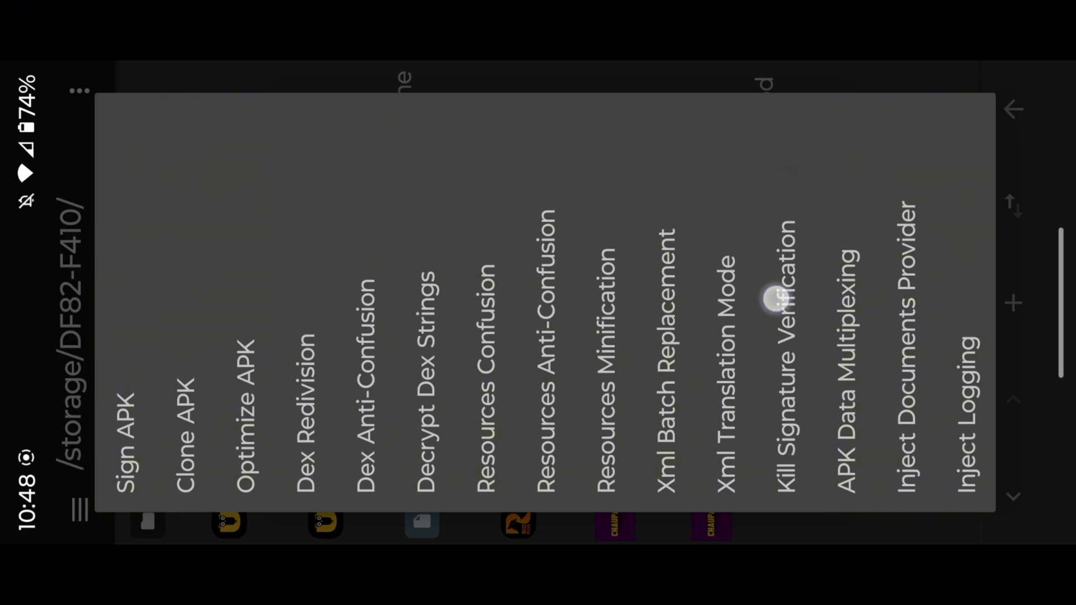
click(774, 300)
click(839, 149)
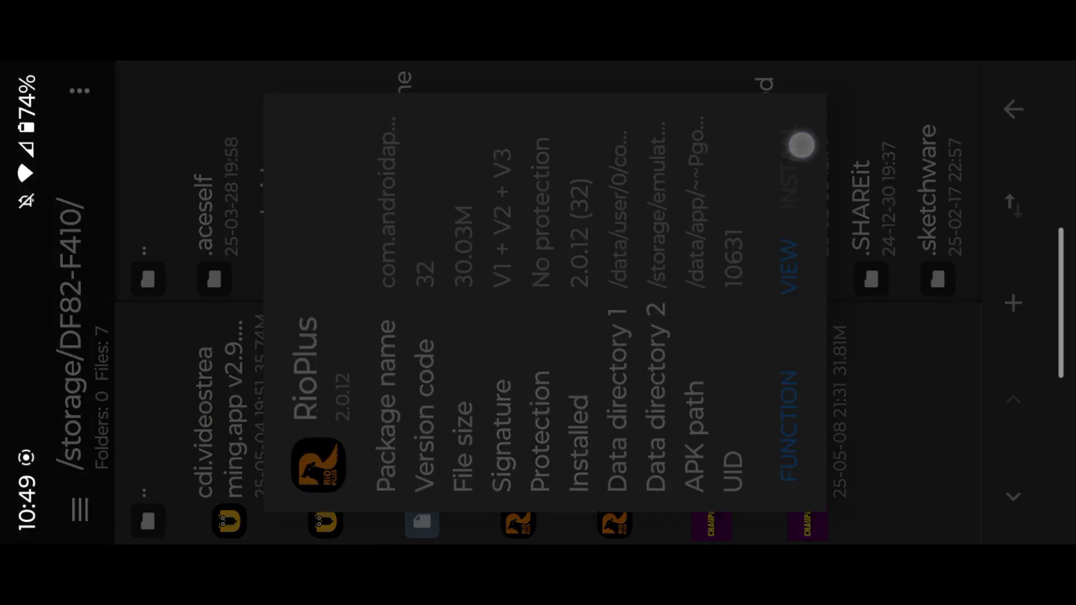
Install the re-signed Rio Plus APK, uninstalling the old version first, then close the info panel.
click(637, 144)
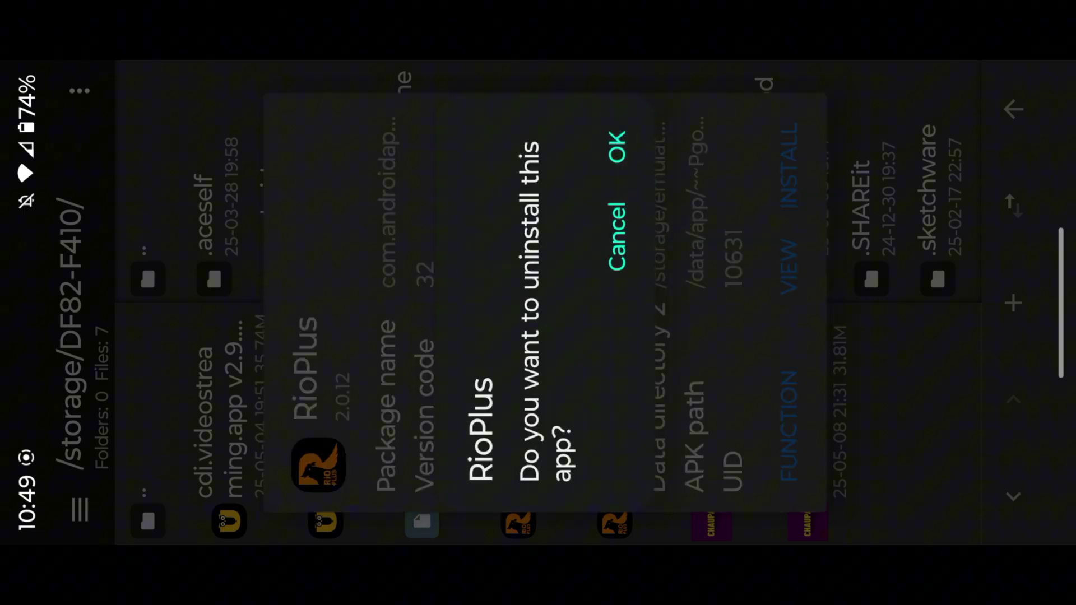
click(618, 145)
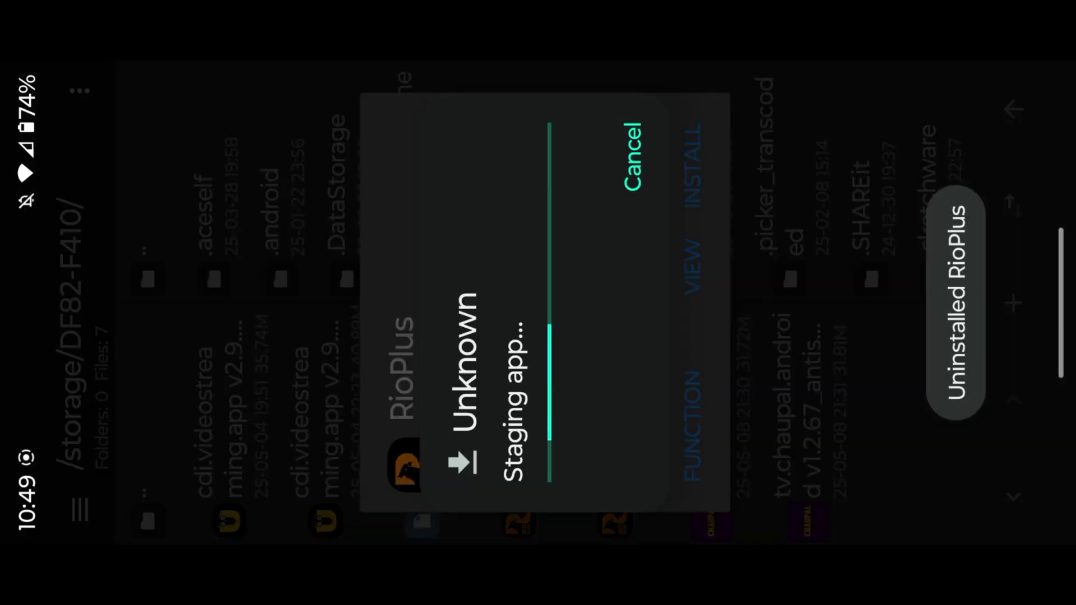
click(646, 171)
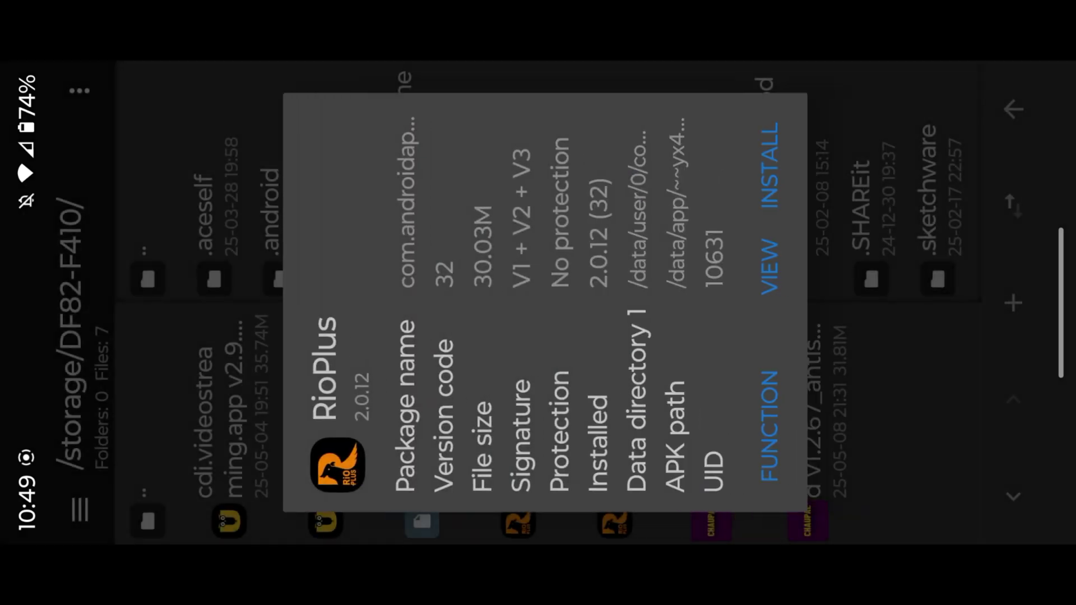
click(889, 367)
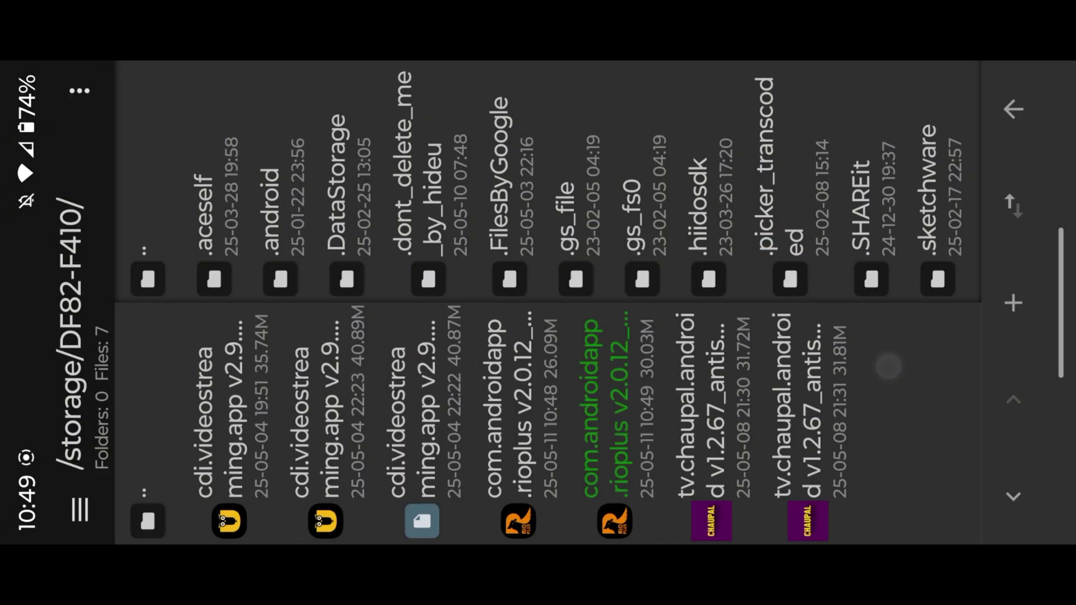
Start MT Manager's Activity Record service after clearing the previous log.
click(79, 509)
drag(850, 311, 594, 257)
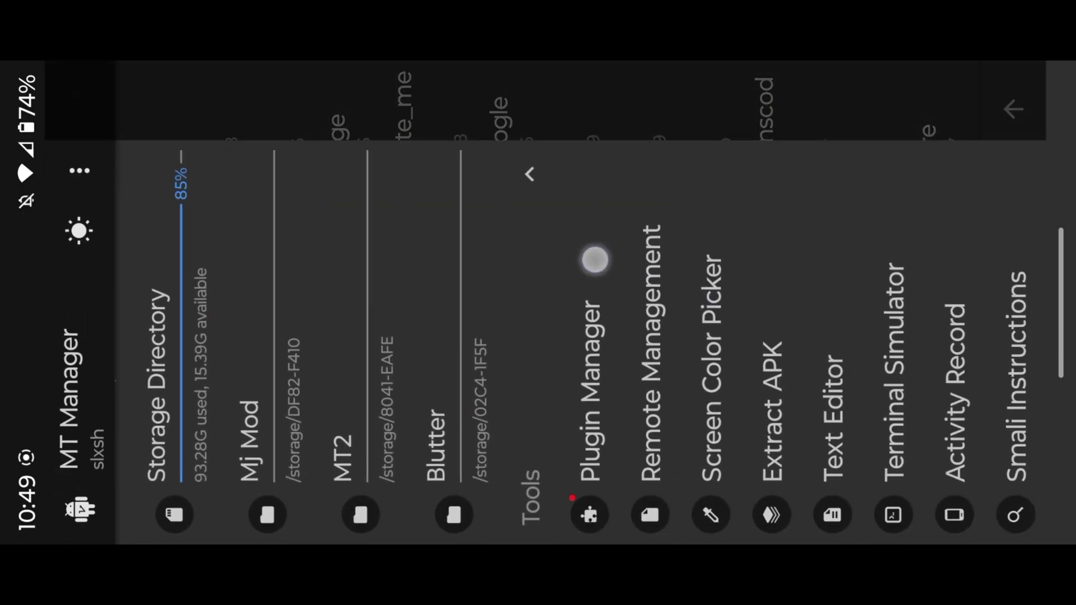
click(953, 346)
click(925, 447)
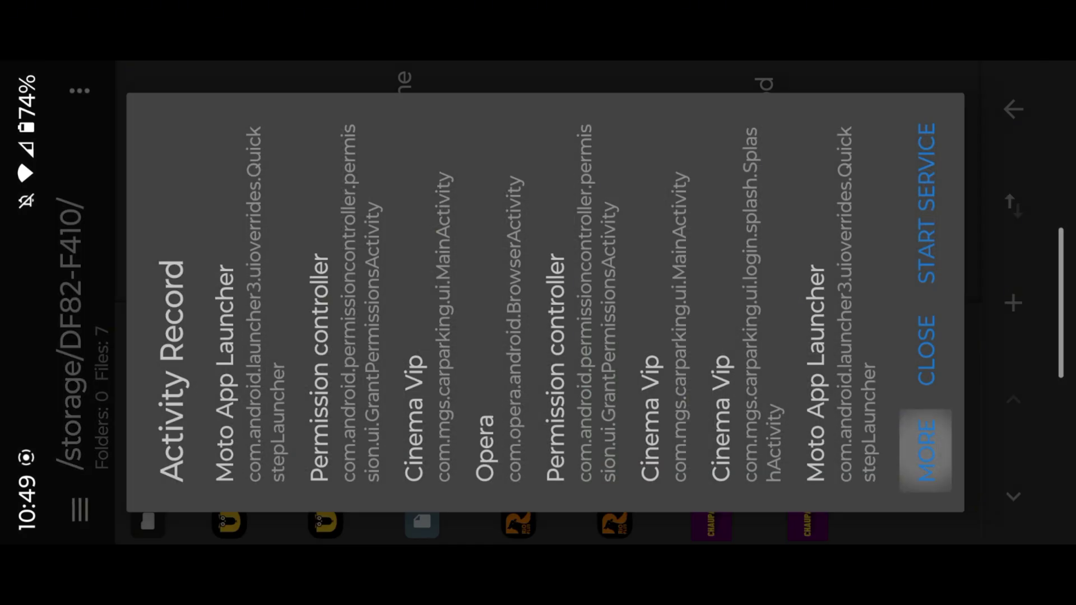
click(803, 400)
click(596, 176)
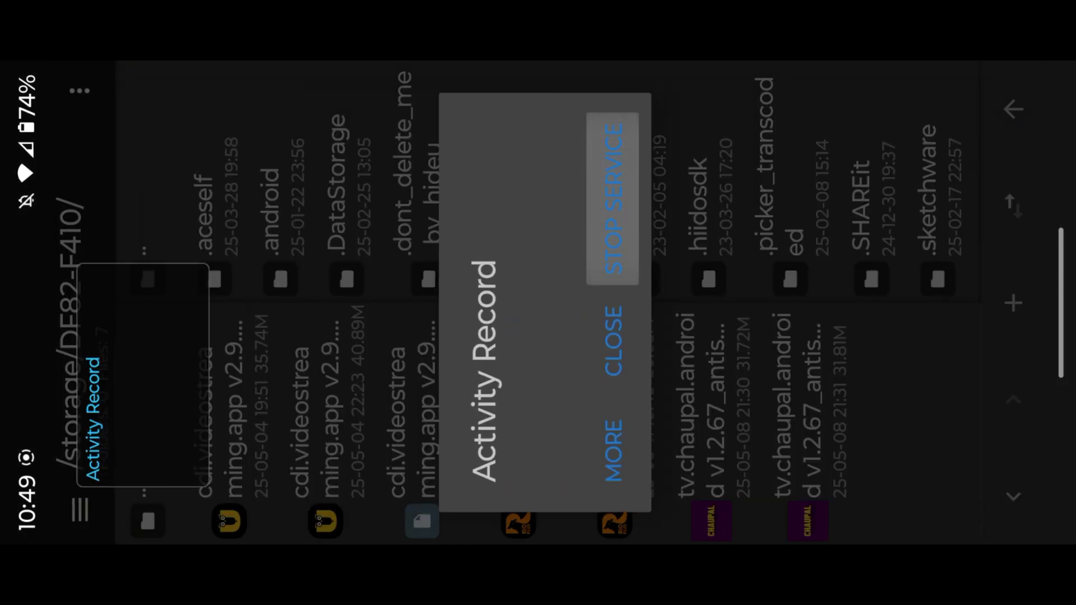
Leave MT Manager for the home screen and swipe the app drawer to the RioPlus page.
drag(1063, 244, 379, 245)
click(864, 239)
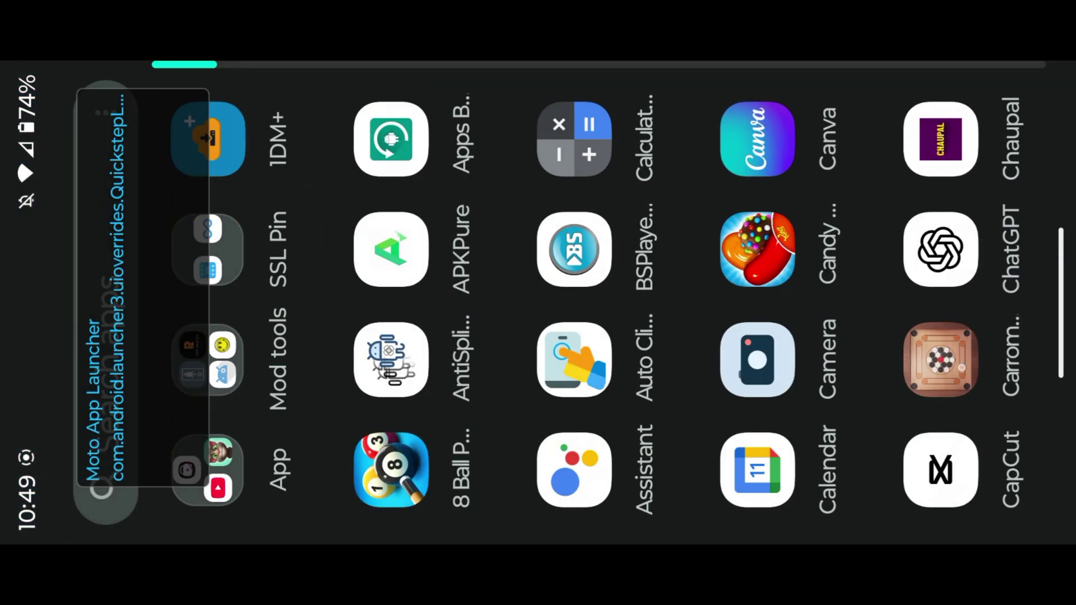
drag(757, 471, 107, 490)
drag(740, 196, 597, 160)
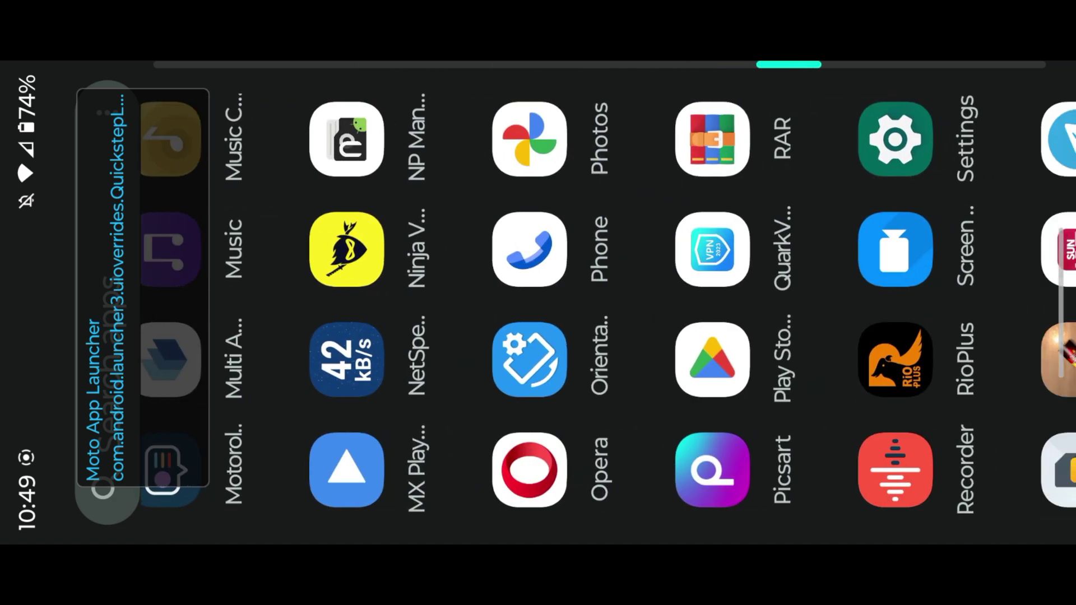
Launch RioPlus, allow notifications and visit the Profile and Search tabs.
click(896, 359)
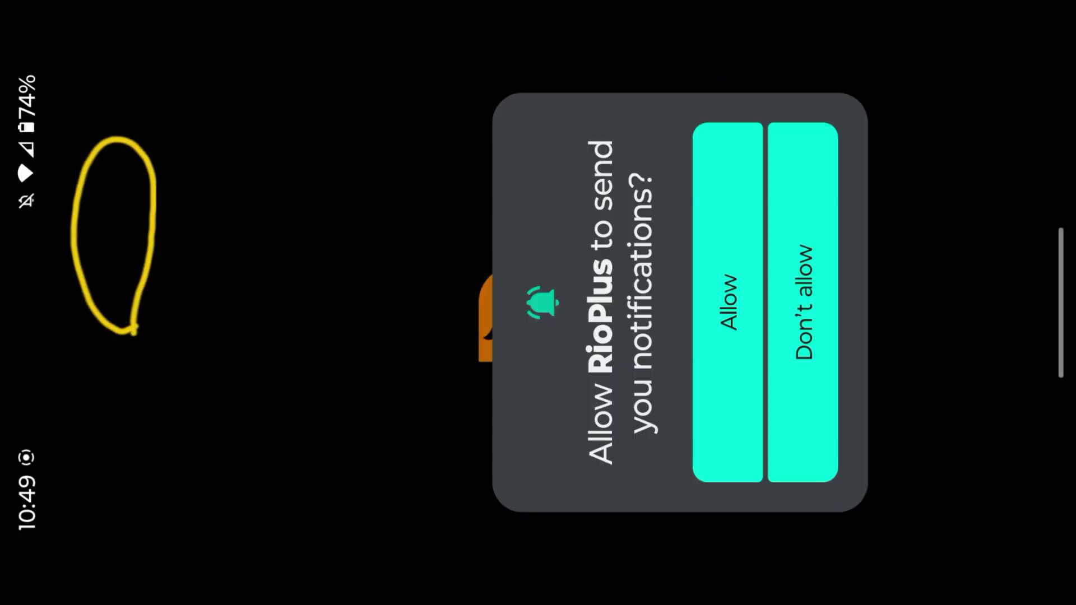
click(593, 202)
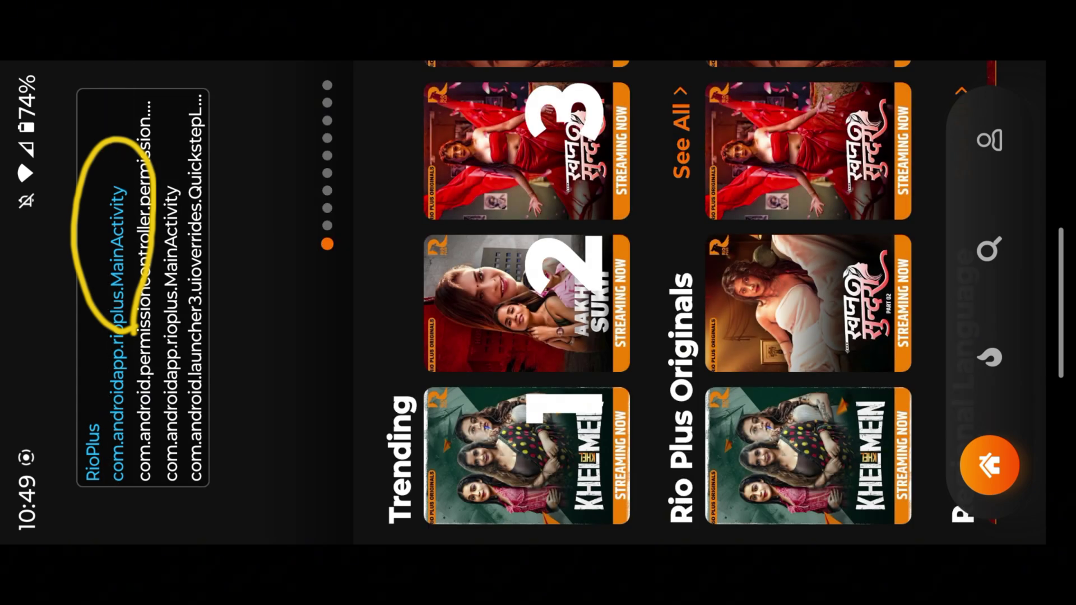
click(990, 139)
click(990, 249)
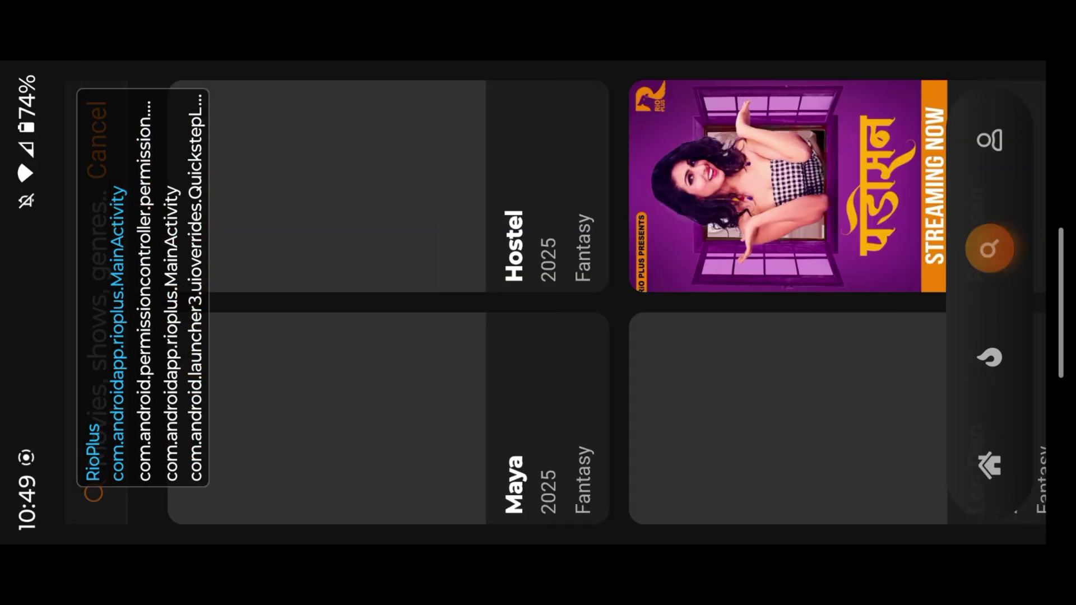
Visit the flame tab, return Home and open the Khel Khel Mein show to hit its paywall.
click(990, 353)
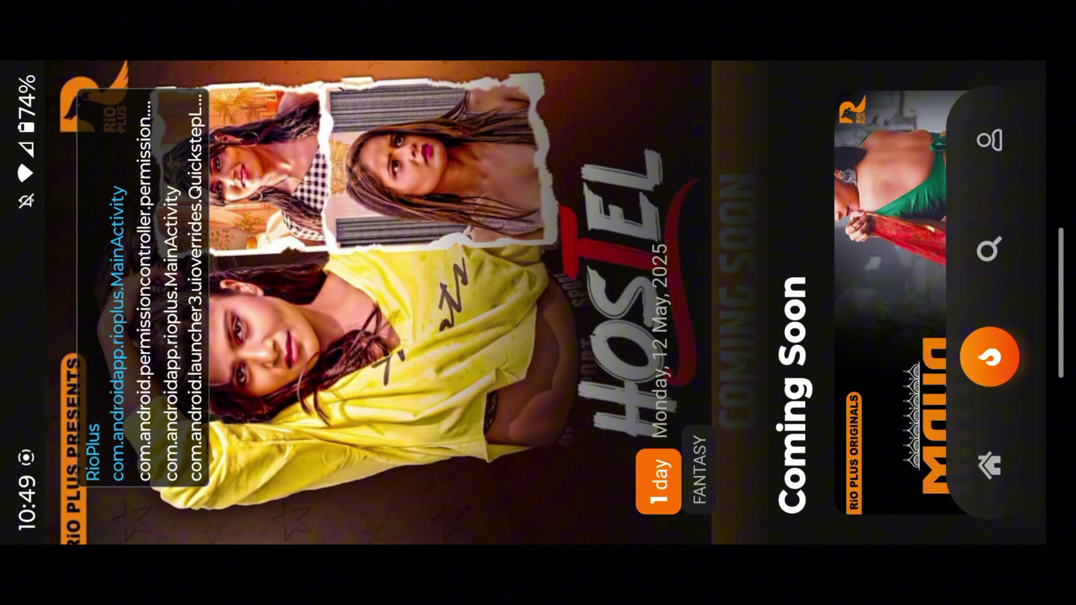
click(990, 462)
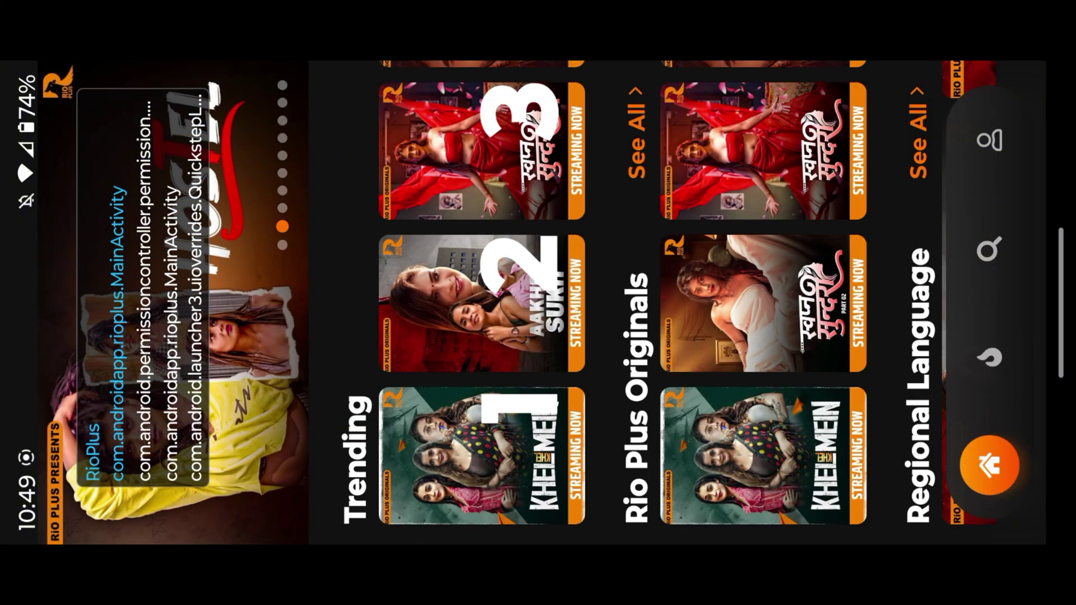
click(482, 456)
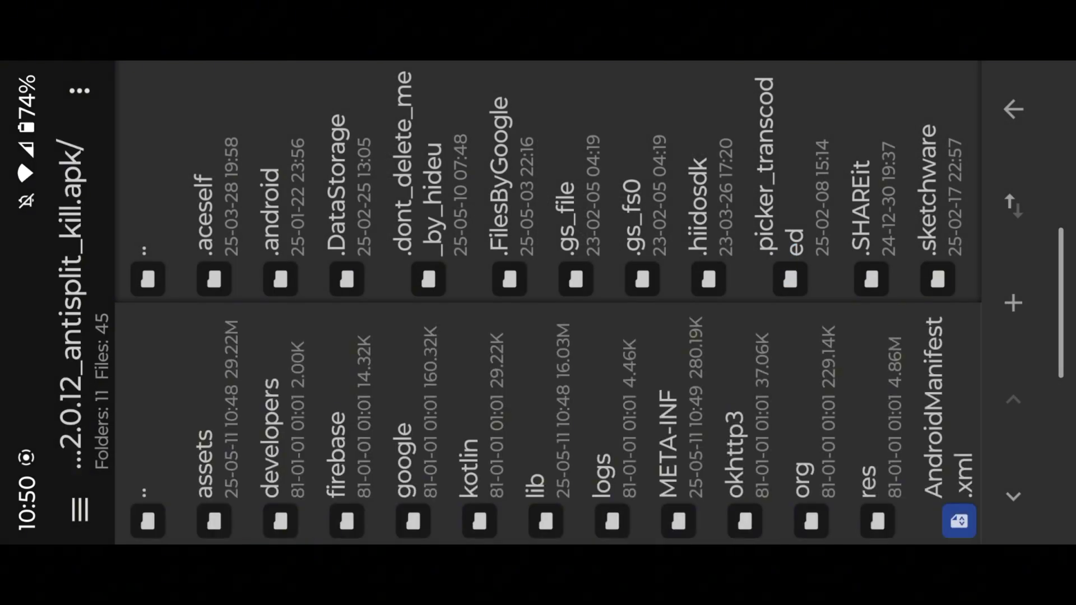
Open the assets folder inside the antisplit APK that holds index.android.bundle.
click(214, 421)
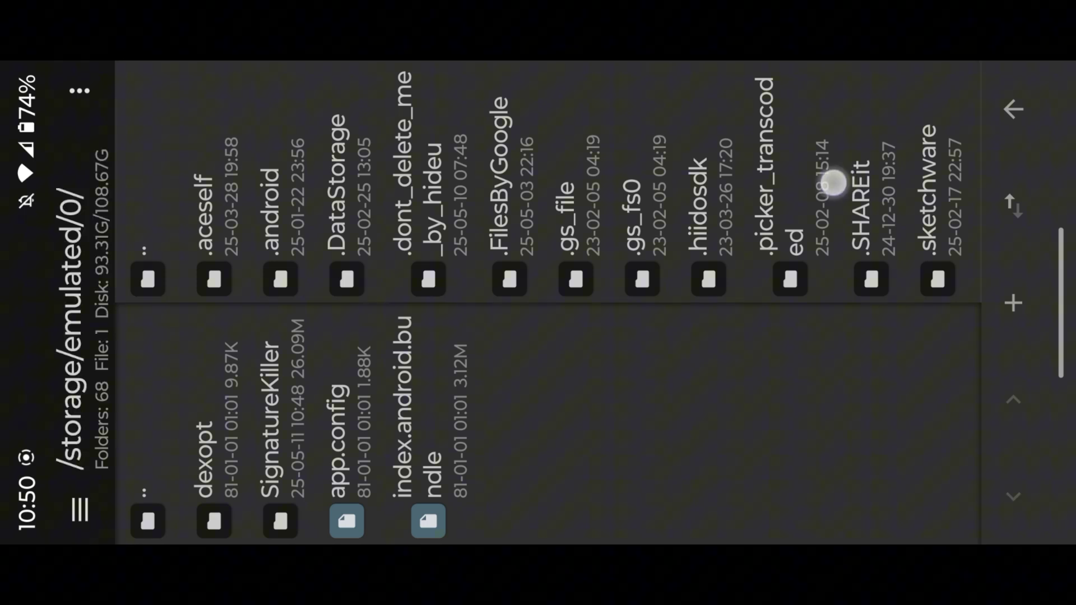
drag(830, 180, 396, 154)
drag(611, 173, 319, 173)
drag(829, 160, 432, 159)
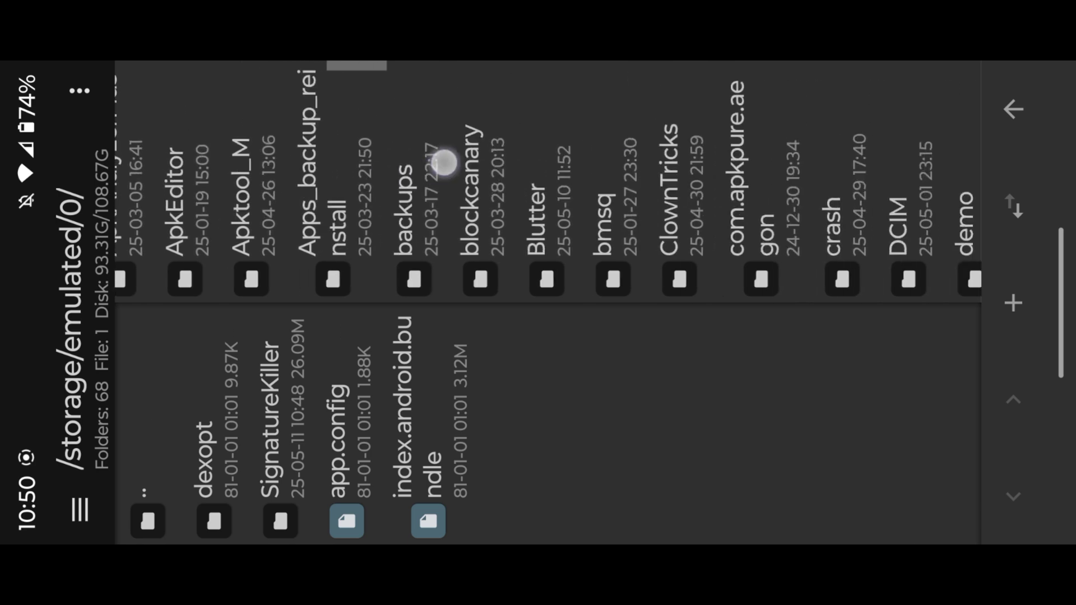
drag(680, 163, 372, 160)
drag(779, 135, 456, 132)
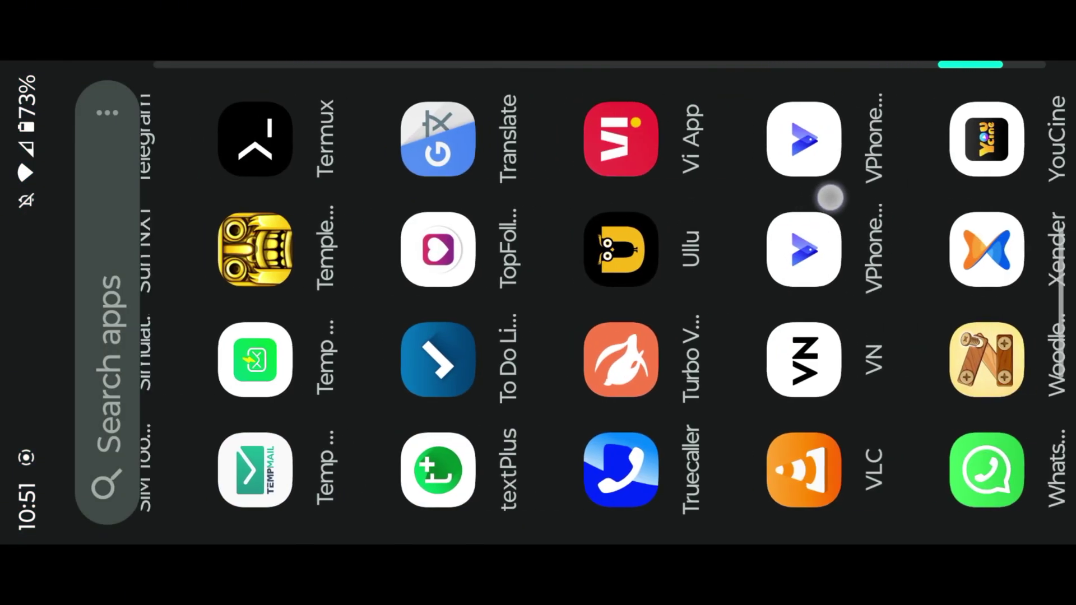
In Termux run cd /sdcard/hbc and ls to list the folder's files.
click(272, 139)
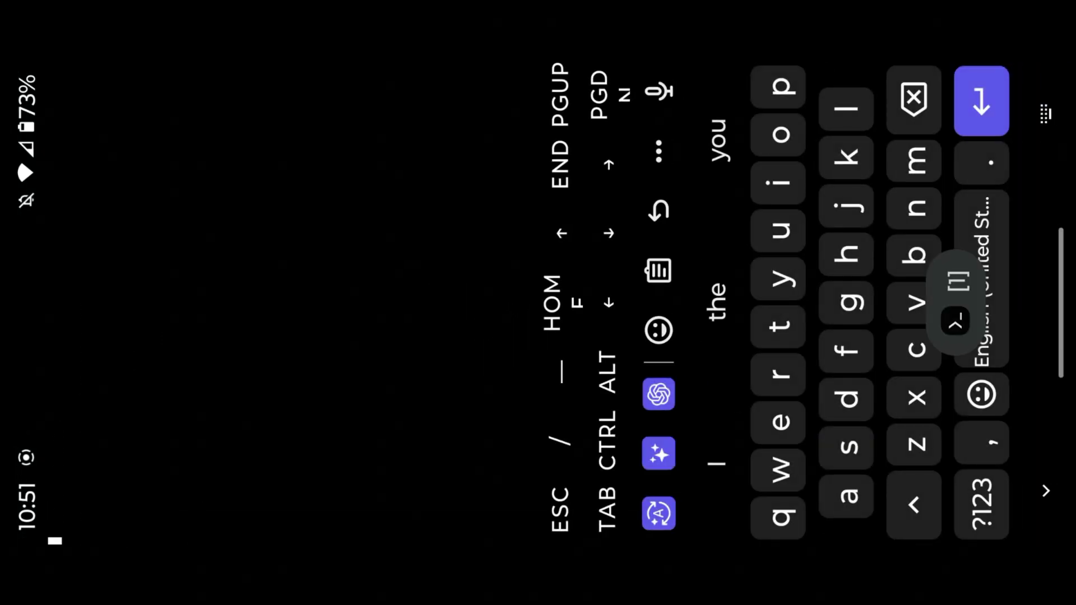
text(c)
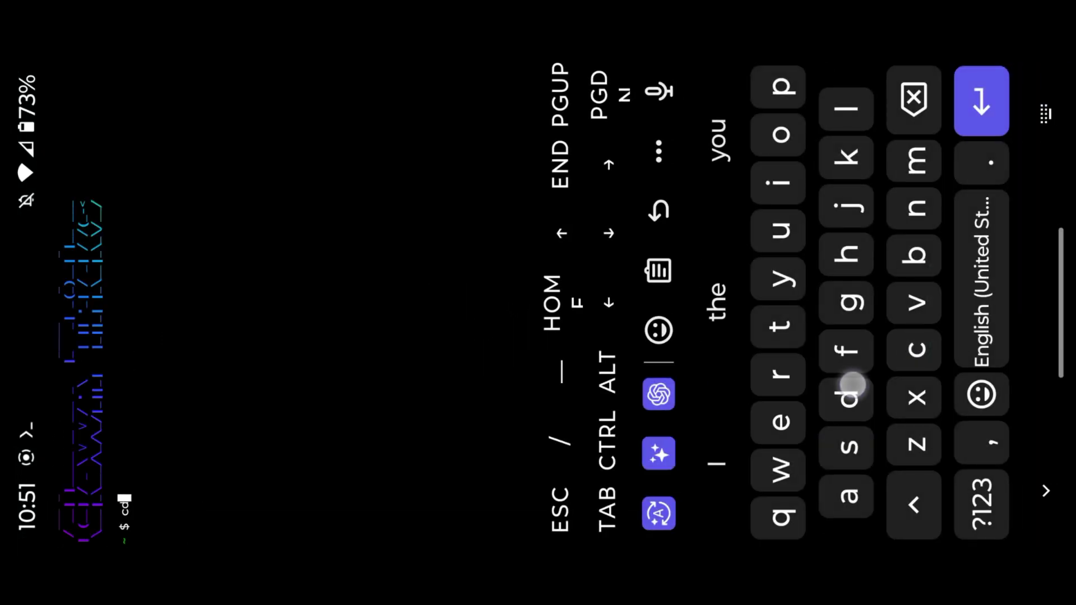
text(d /)
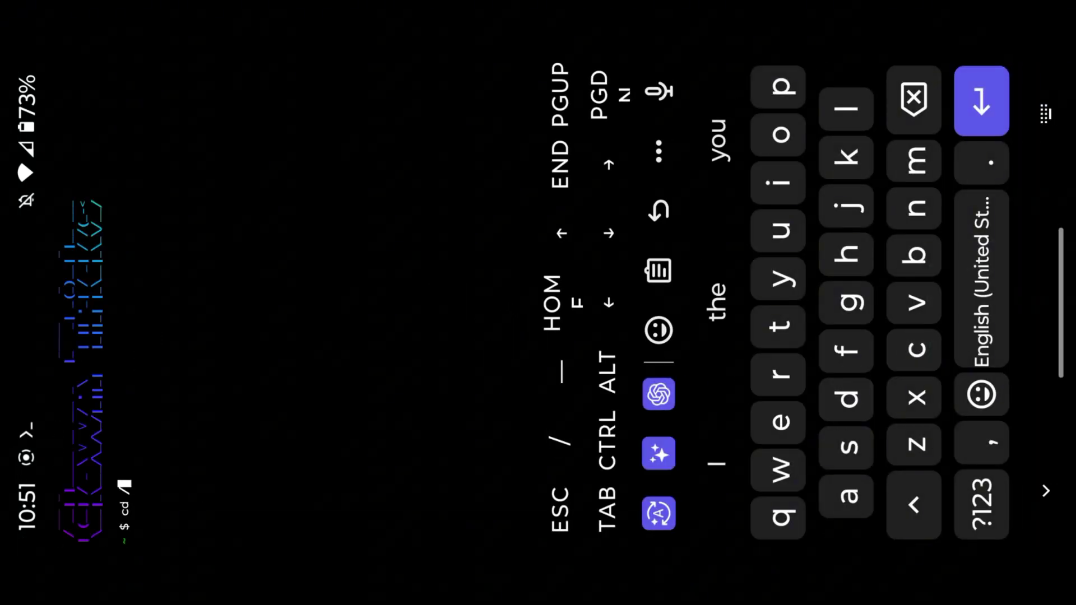
text(sdc)
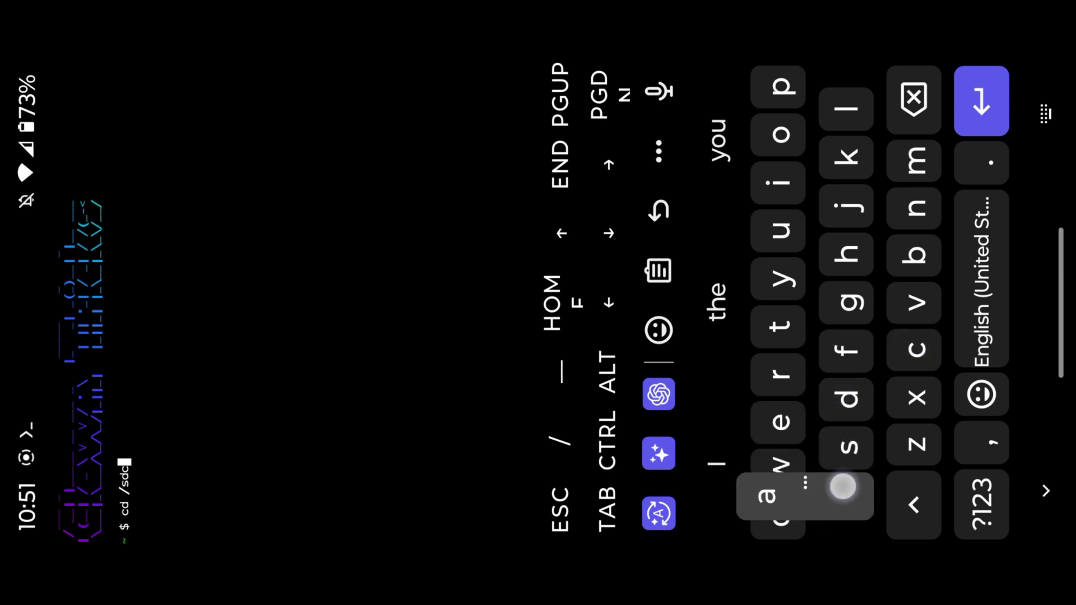
text(ard/hbc)
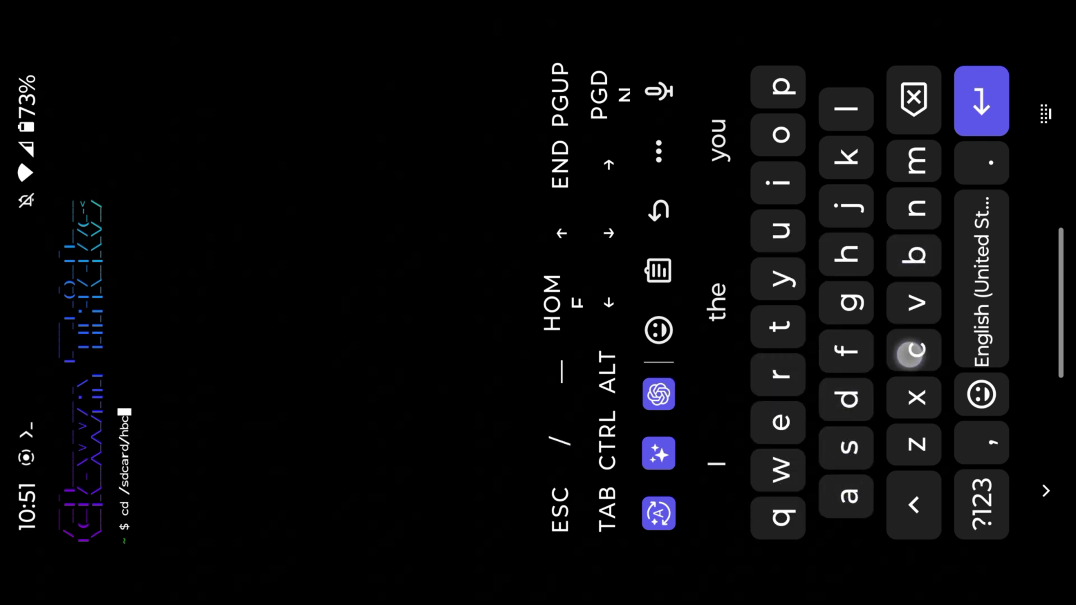
key(Return)
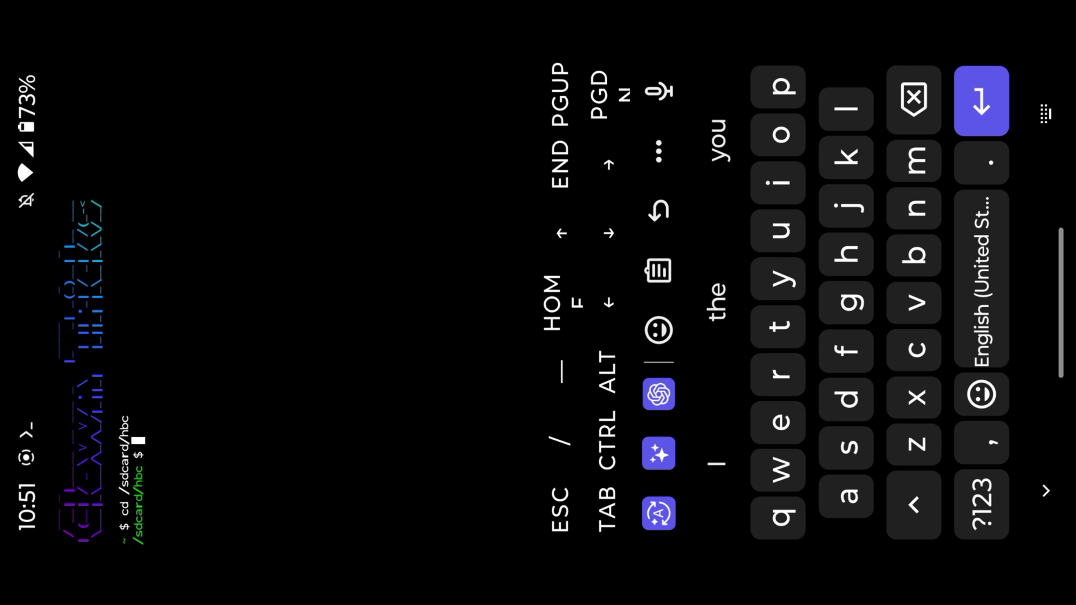
text(ls)
key(Return)
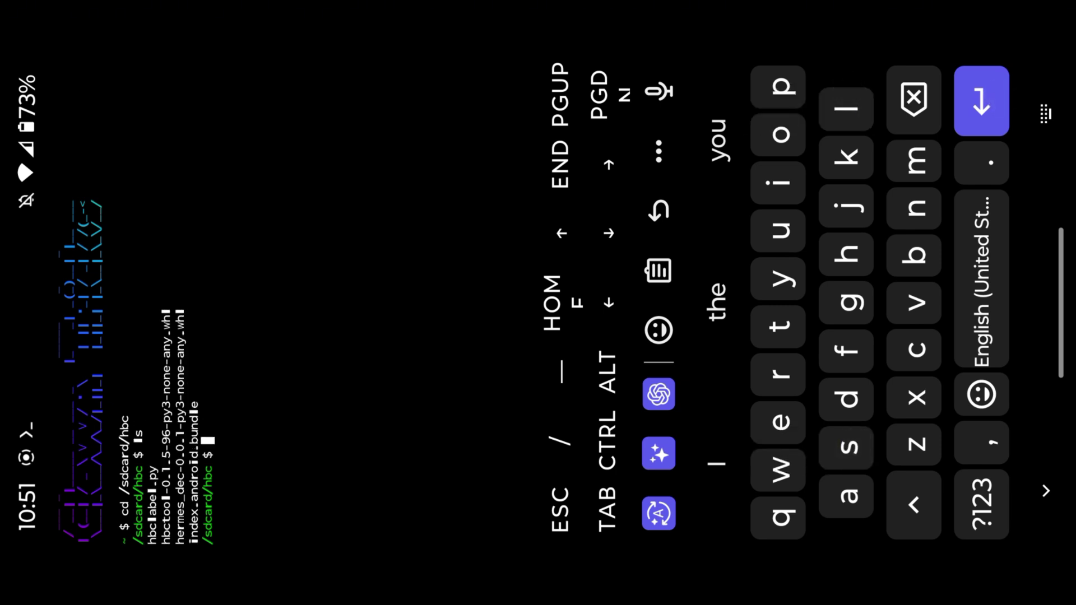
text(h)
text(bctoo)
Run hbctool to show its usage, then begin typing an hbctool disasm command.
key(BackSpace)
key(BackSpace)
text(o)
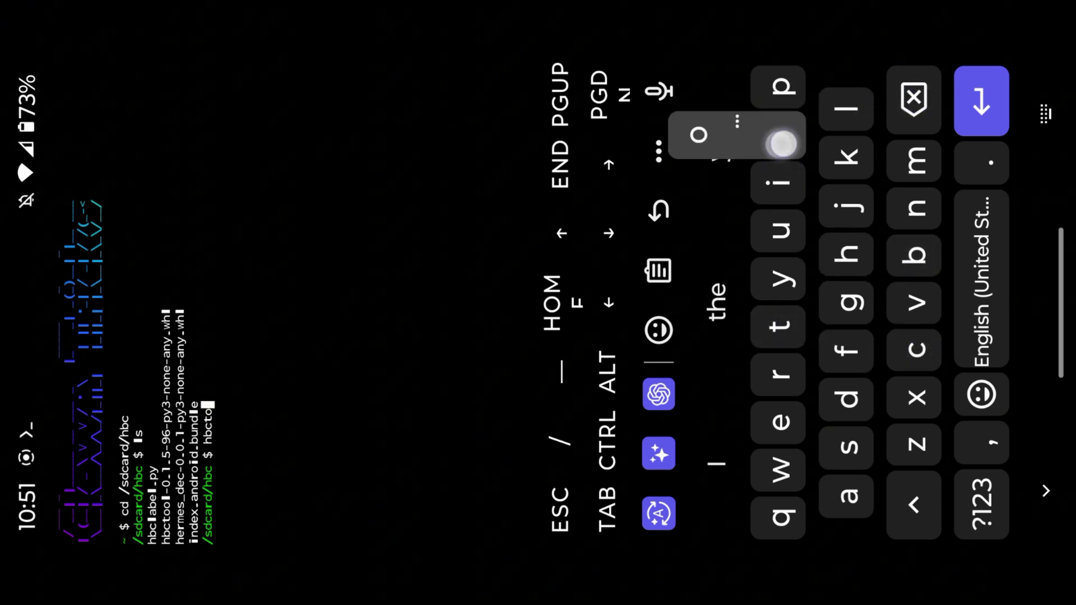
text(ol)
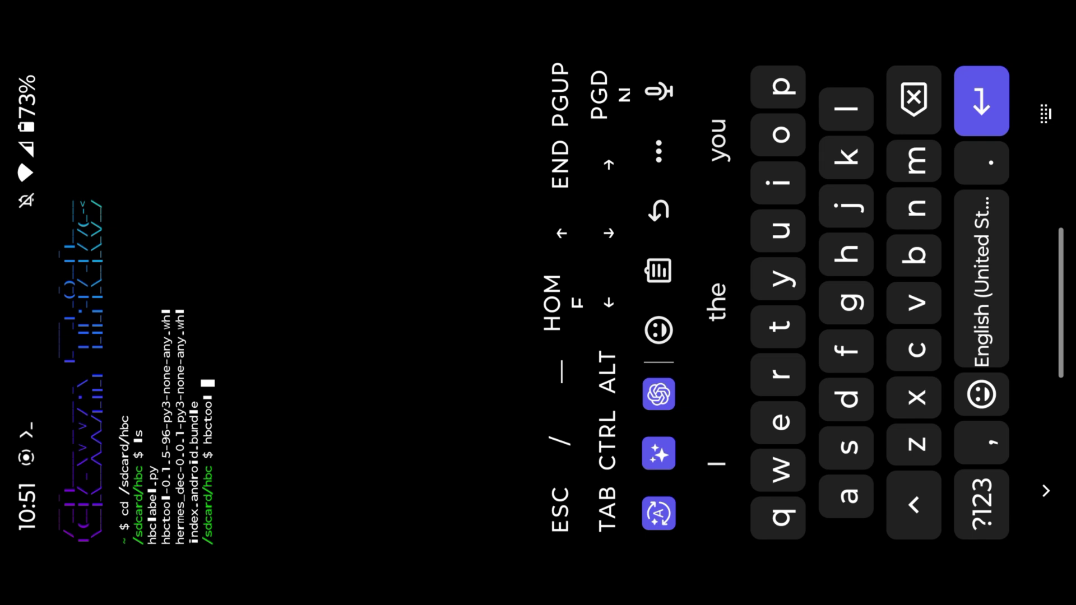
key(Return)
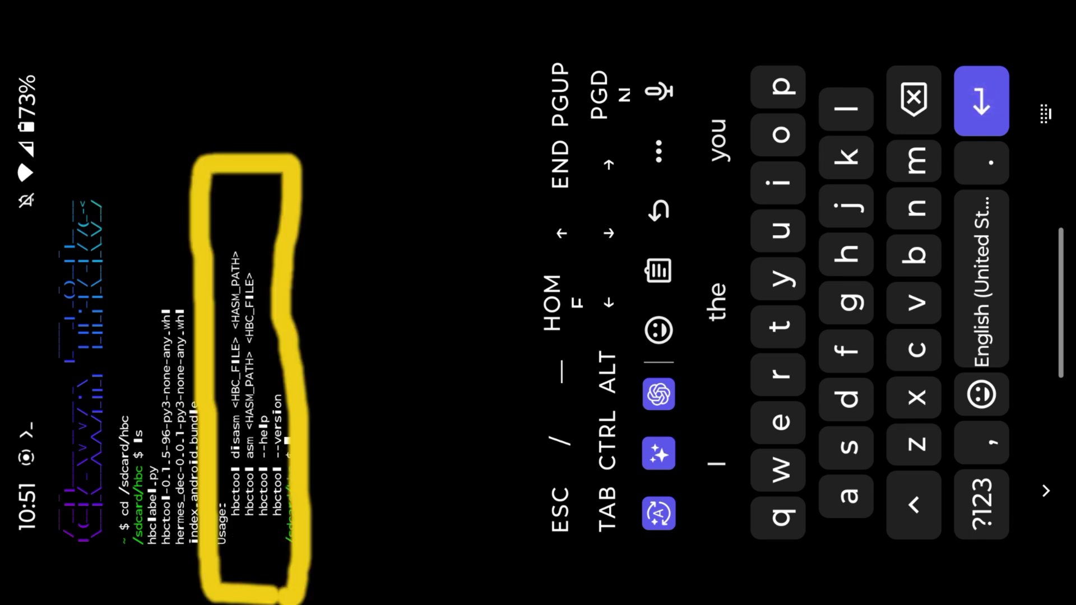
text(hbc)
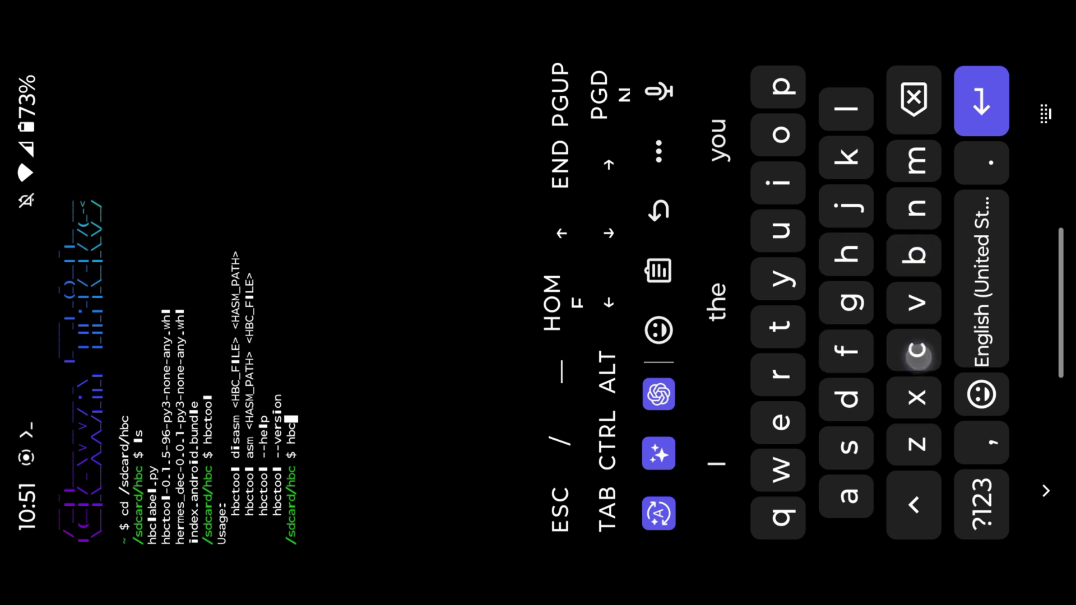
text(to)
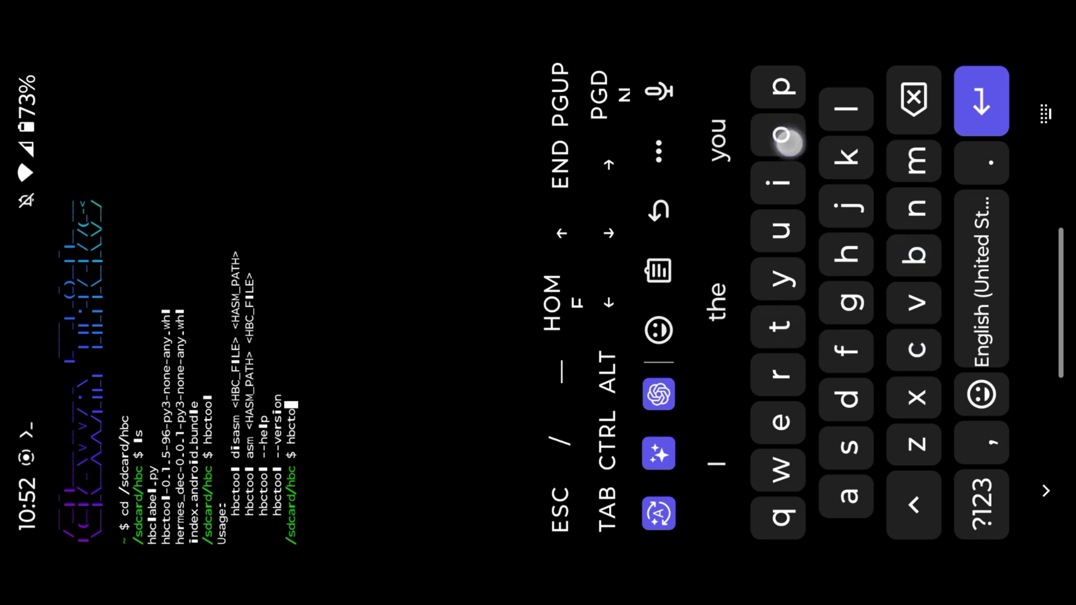
text(ol)
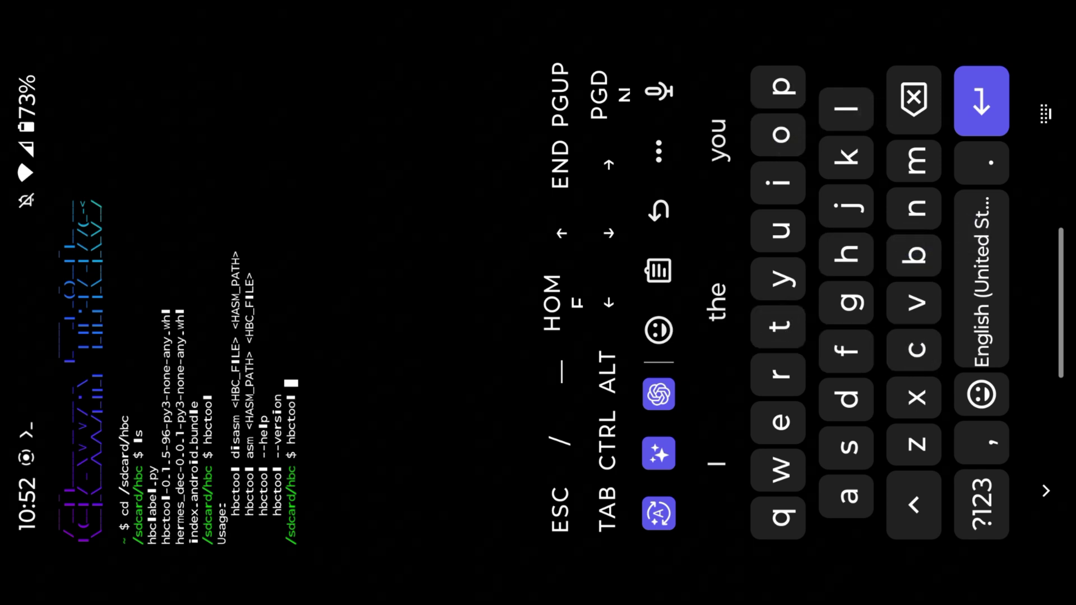
text( s)
key(BackSpace)
text(di)
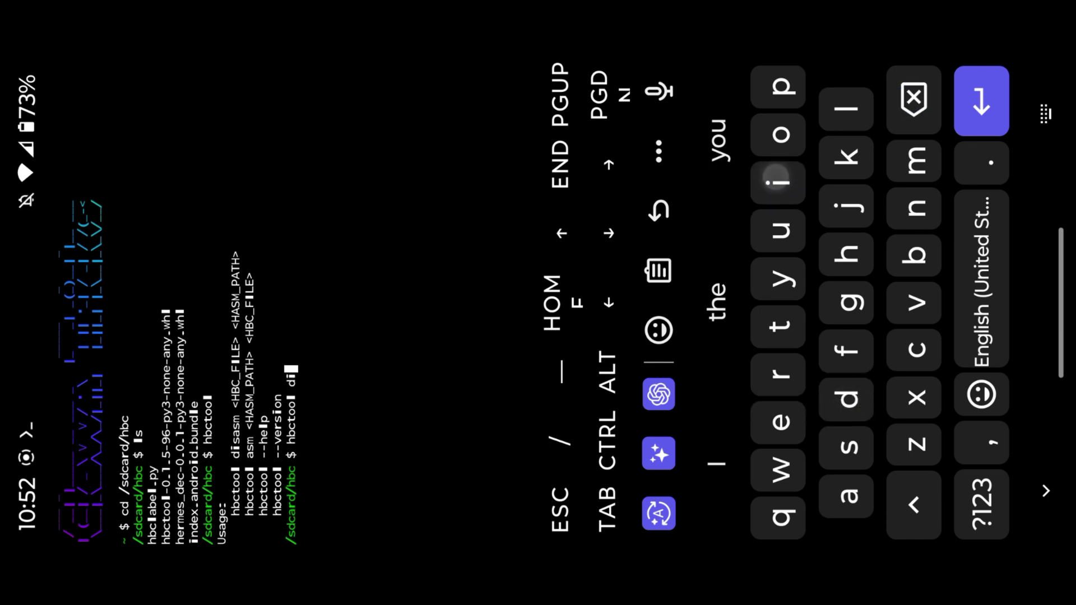
text(sasm)
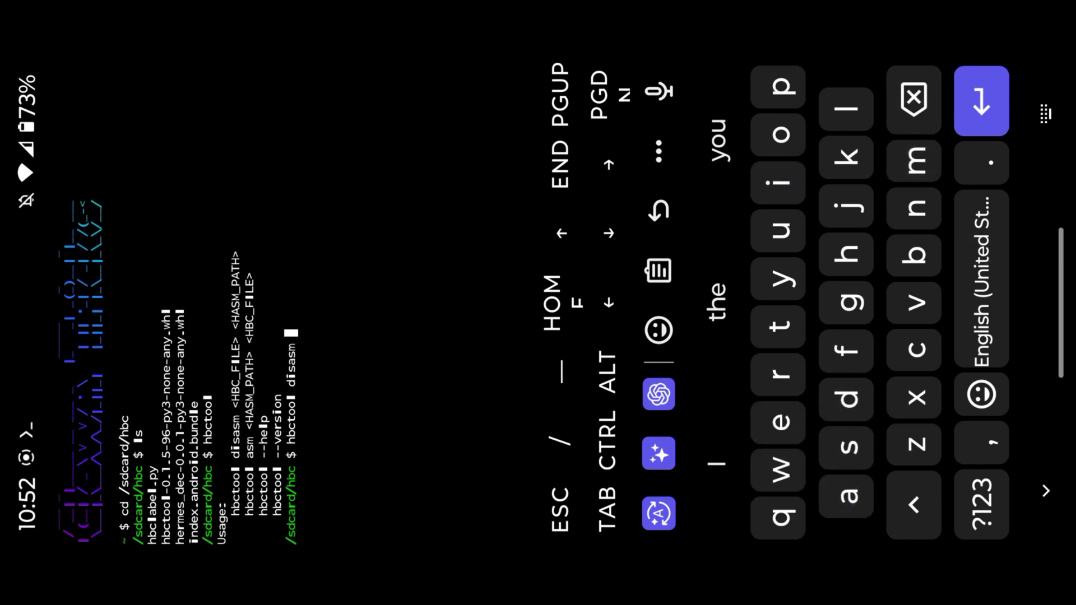
Copy index.android.bundle's full path from MT Manager's Properties dialog and switch back to Termux.
mouse_move(1055, 252)
mouse_down()
mouse_move(722, 200)
mouse_move(715, 76)
mouse_up()
click(698, 266)
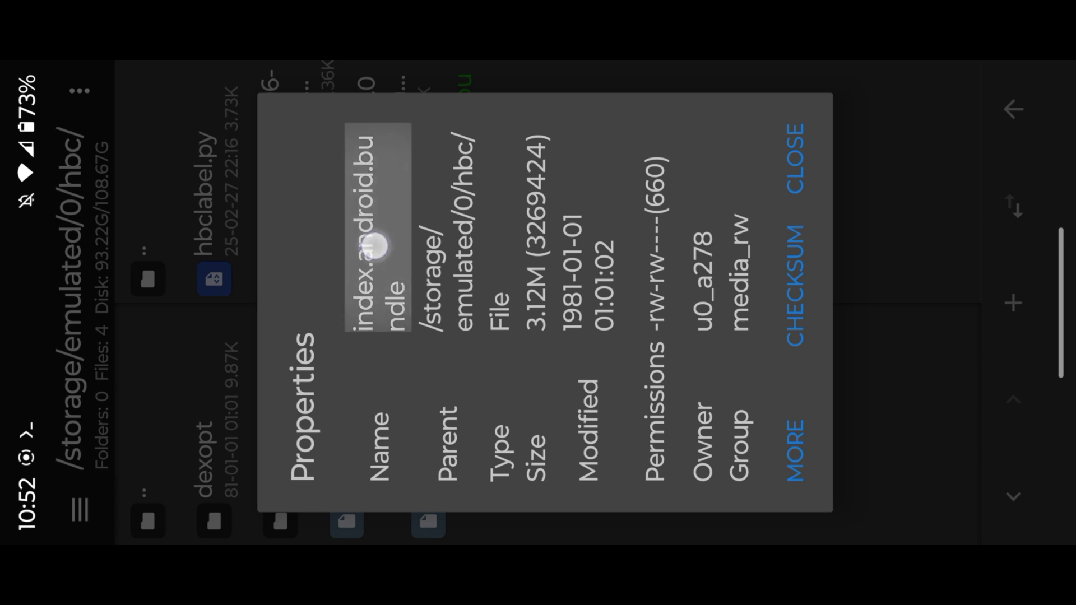
drag(959, 263, 925, 260)
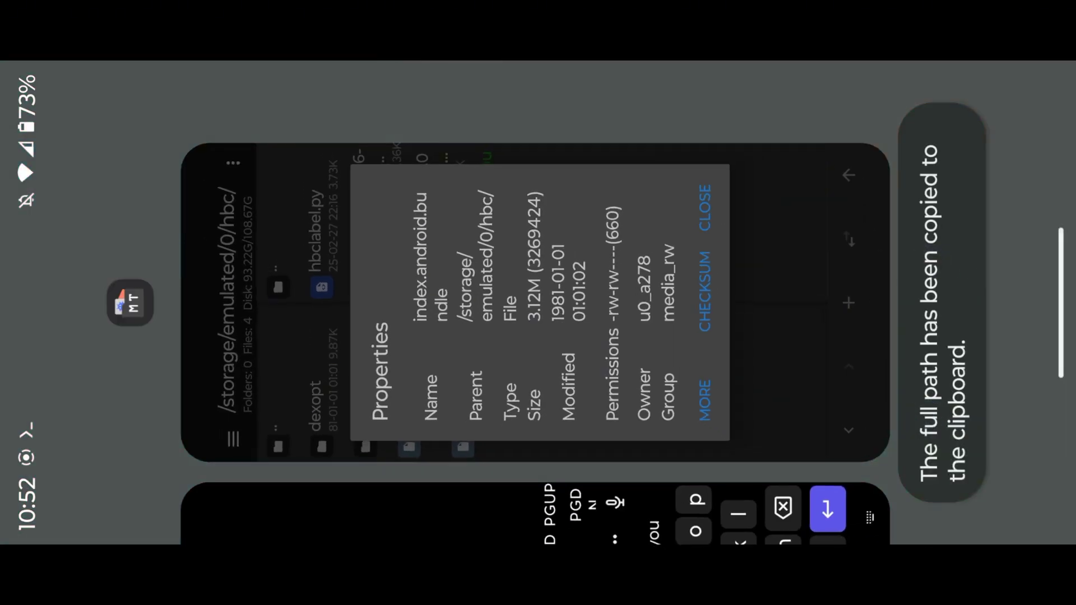
drag(539, 420, 538, 168)
Run hbctool disasm with the pasted bundle path as input and /sdcard/hbc/out as output.
click(538, 303)
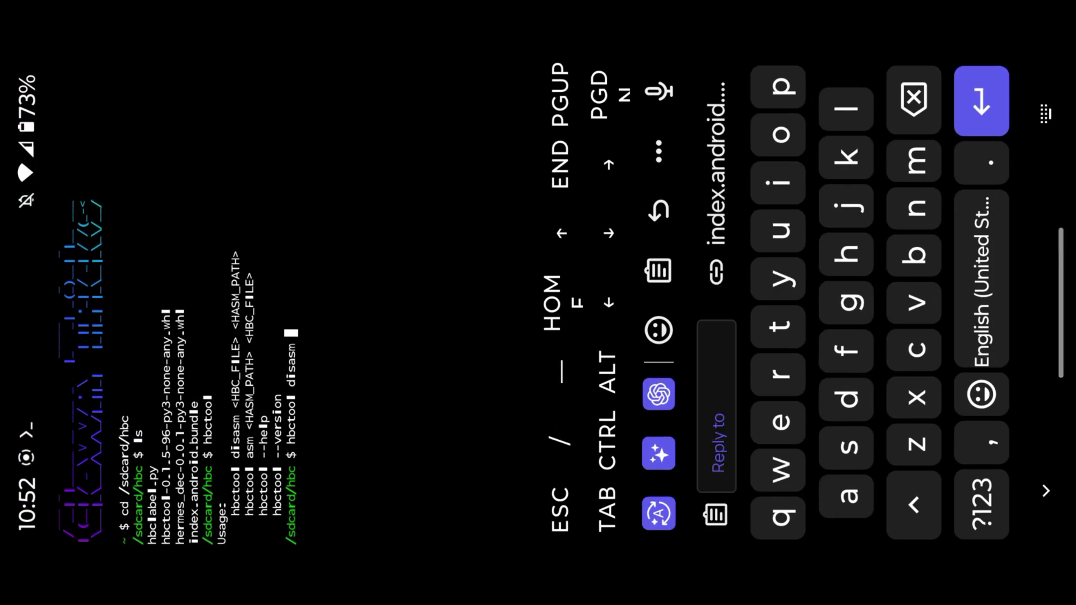
click(404, 217)
click(370, 221)
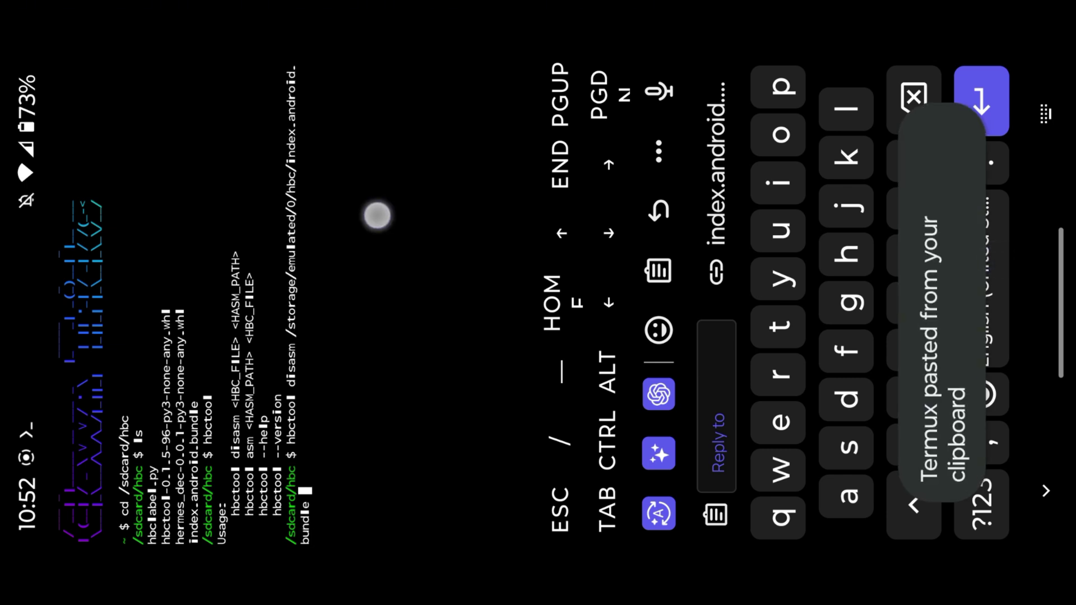
click(377, 217)
click(343, 224)
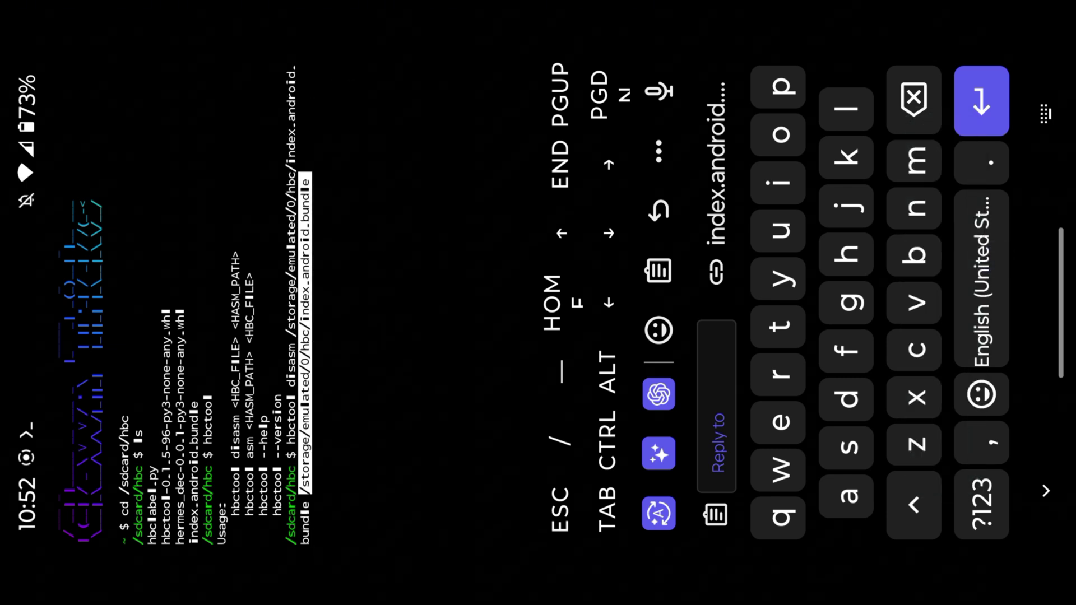
key(BackSpace)
key(BackSpace)
key(BackSpace)
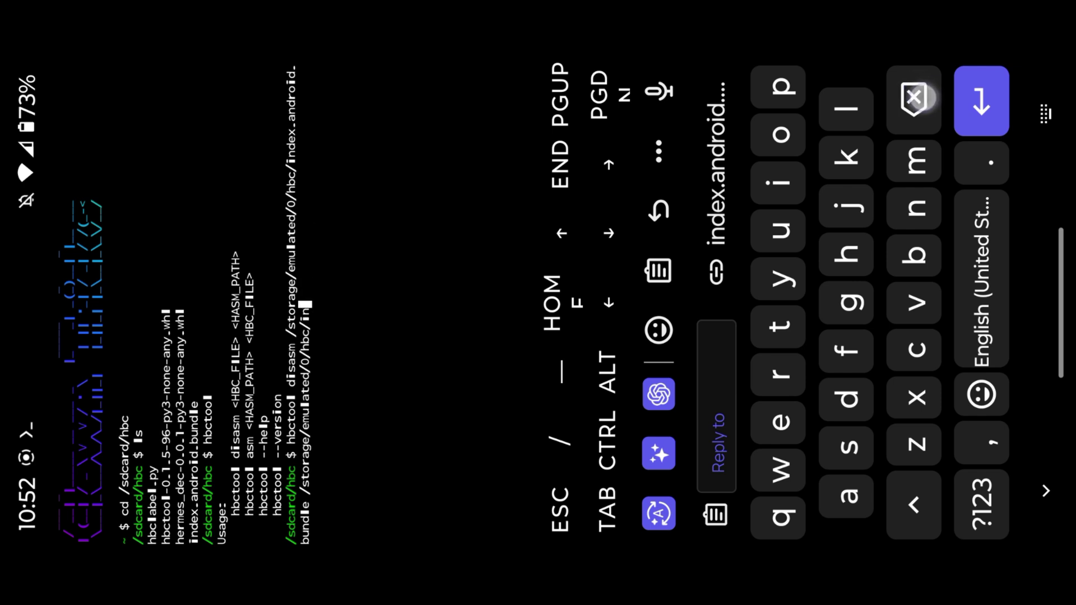
key(BackSpace)
key(BackSpace)
text(out)
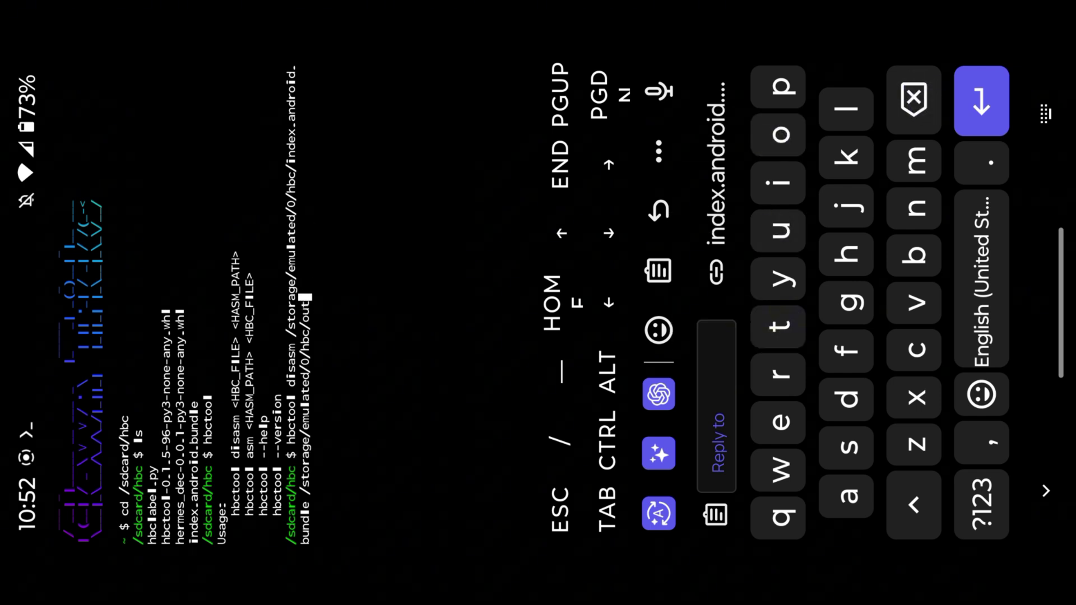
key(Return)
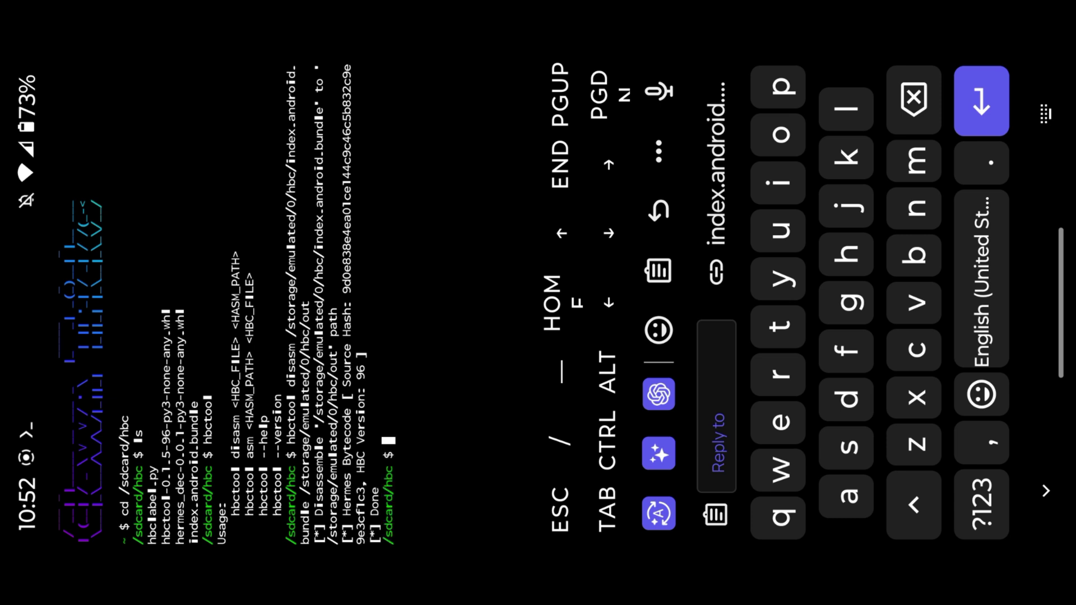
Return to MT Manager's instruction.hasm editor, dismissing the paging tip and page chooser.
drag(987, 260, 900, 231)
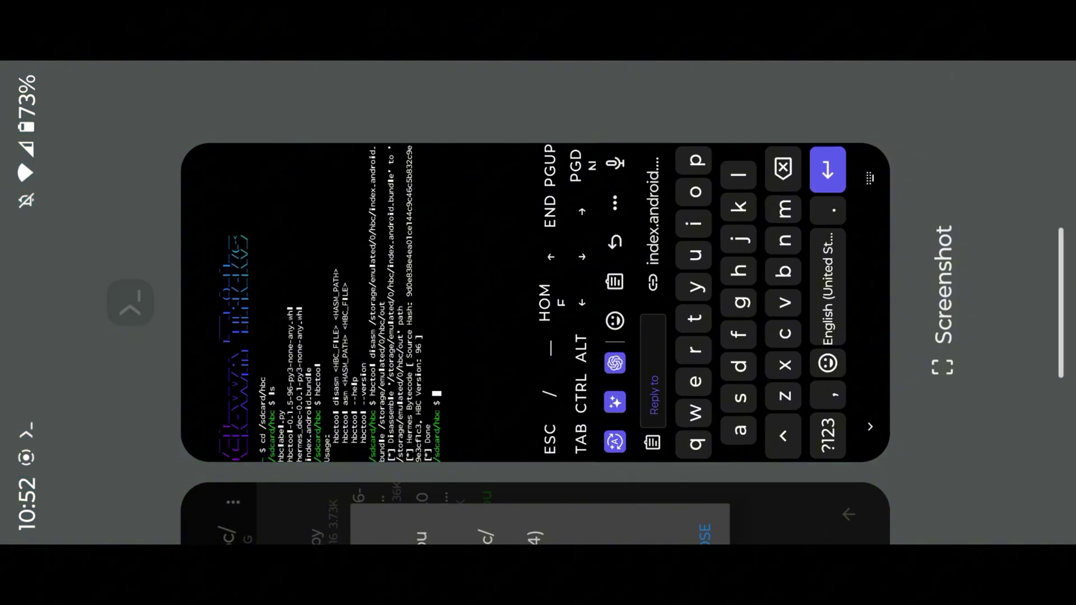
drag(562, 336, 563, 110)
click(777, 279)
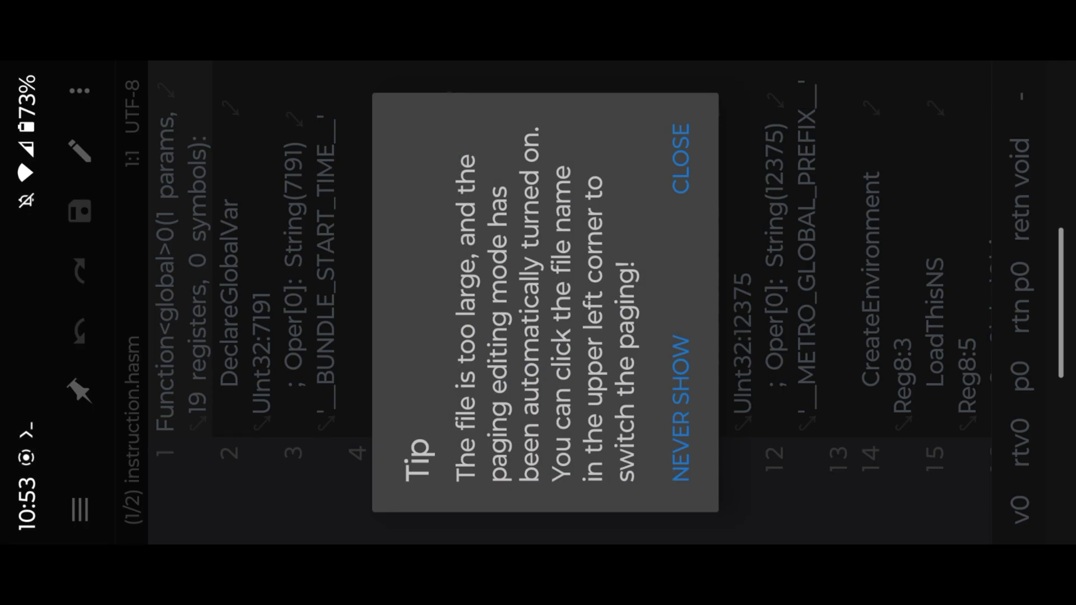
drag(540, 146, 435, 130)
click(682, 158)
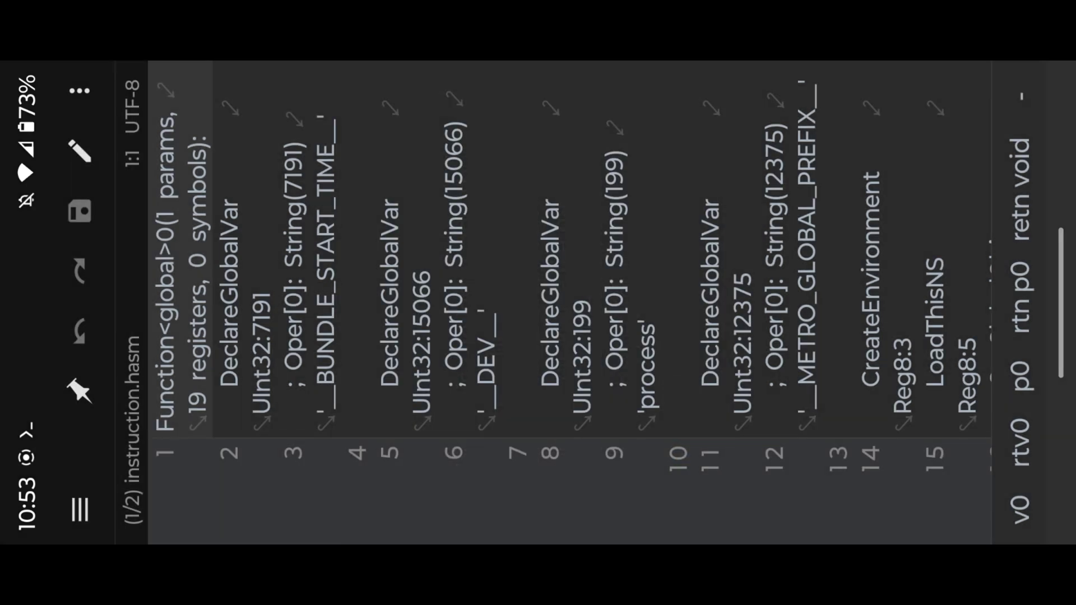
click(143, 366)
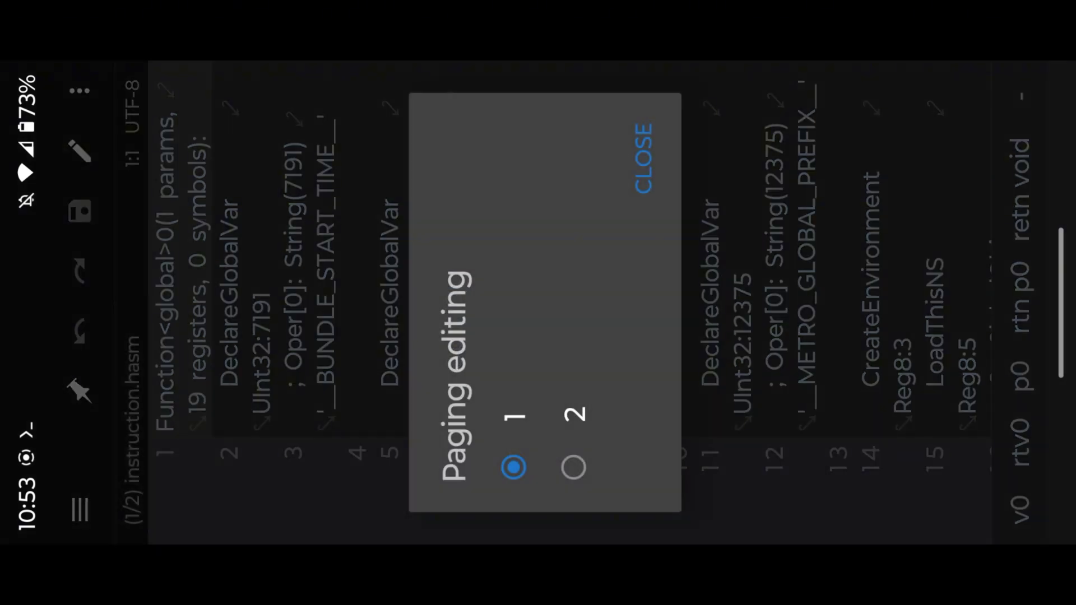
click(252, 194)
scroll(511, 235, down, 3)
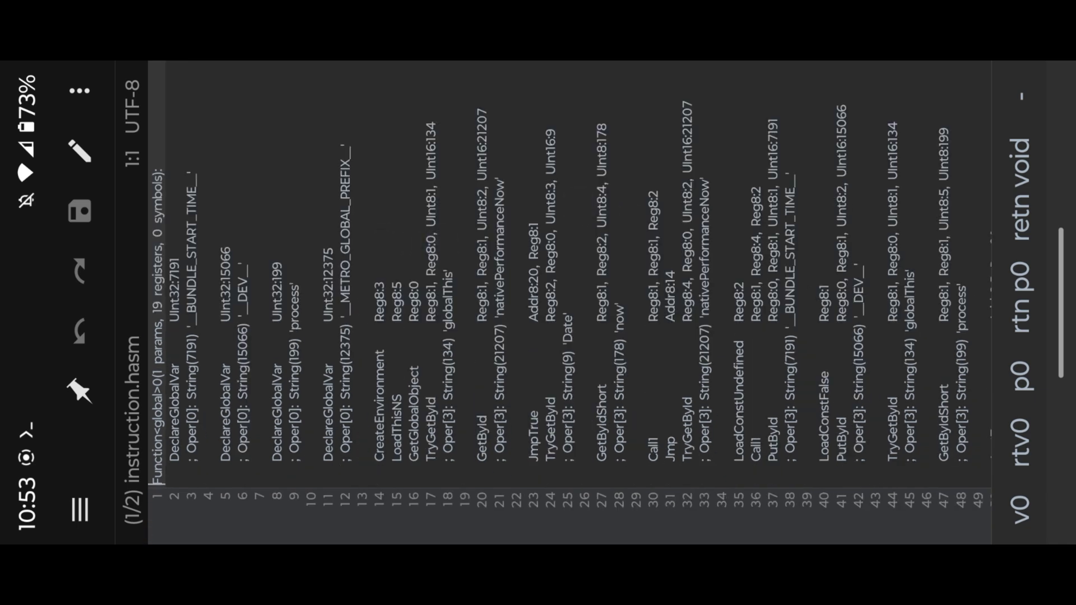
Colour instruction.hasm with YAML syntax, then go home and swipe to the app drawer.
click(80, 89)
click(212, 213)
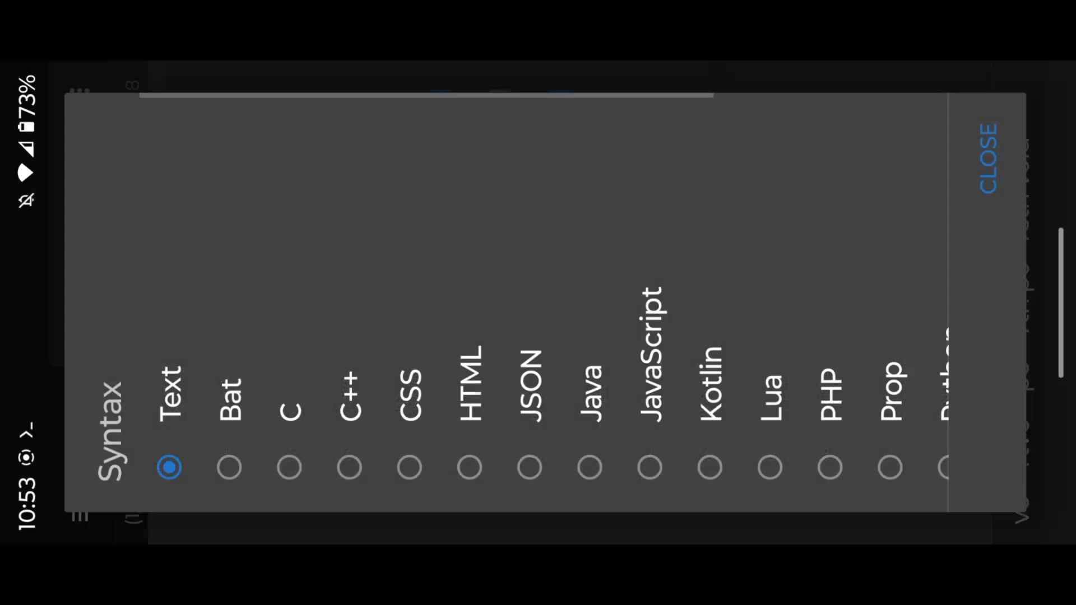
drag(656, 230, 403, 230)
click(921, 336)
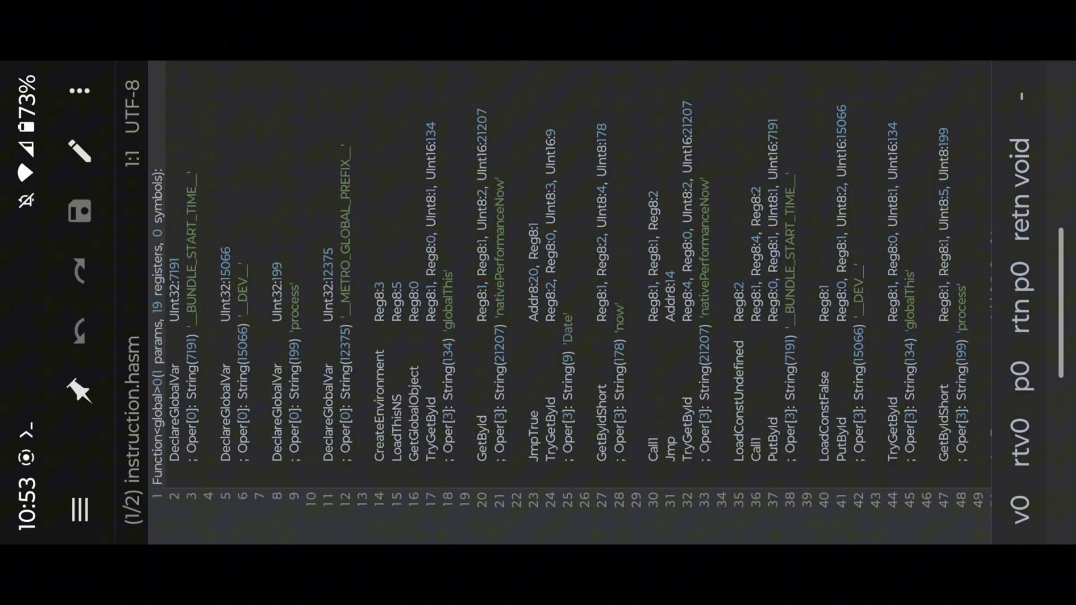
drag(1052, 272, 673, 272)
drag(1009, 303, 504, 303)
drag(842, 303, 252, 304)
Launch RioPlus, view its Choose Your Plan page, and switch back to MT Manager via Recents.
click(268, 337)
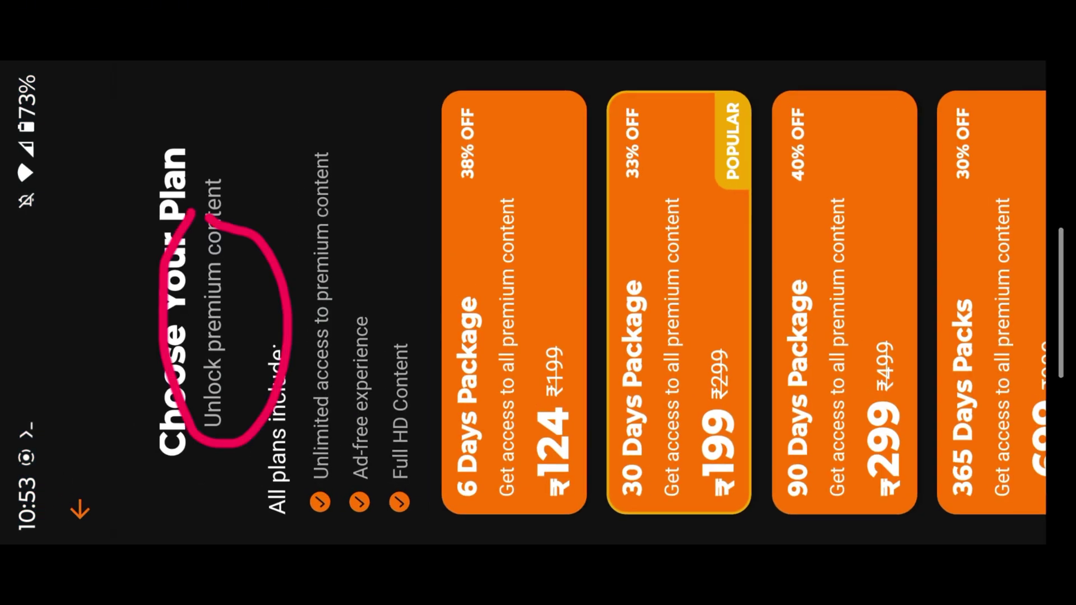
mouse_move(259, 274)
mouse_down()
mouse_move(211, 311)
mouse_move(257, 274)
mouse_up()
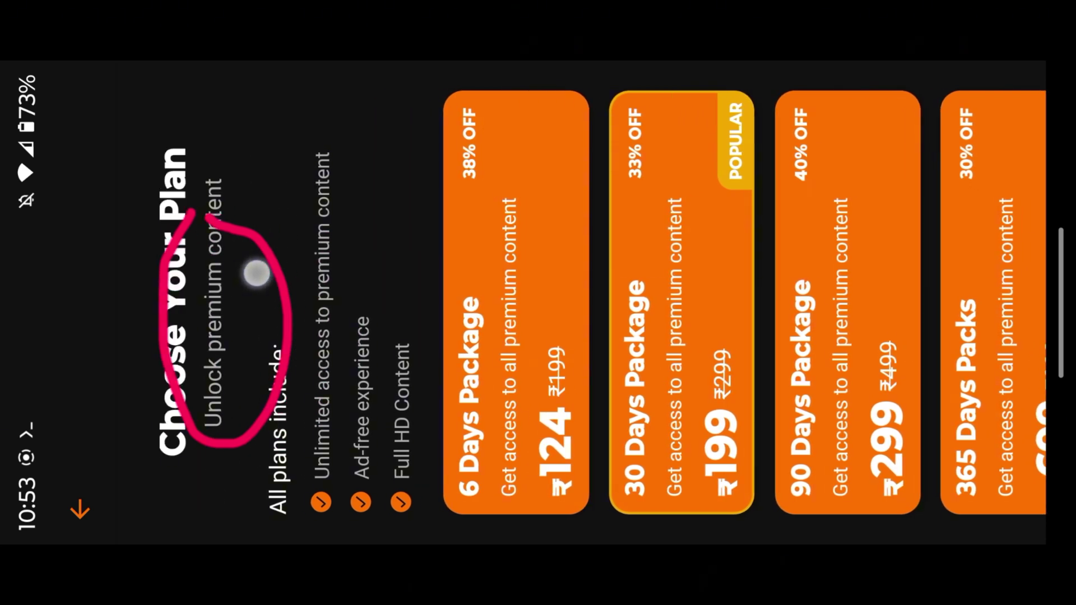
drag(1033, 251, 685, 140)
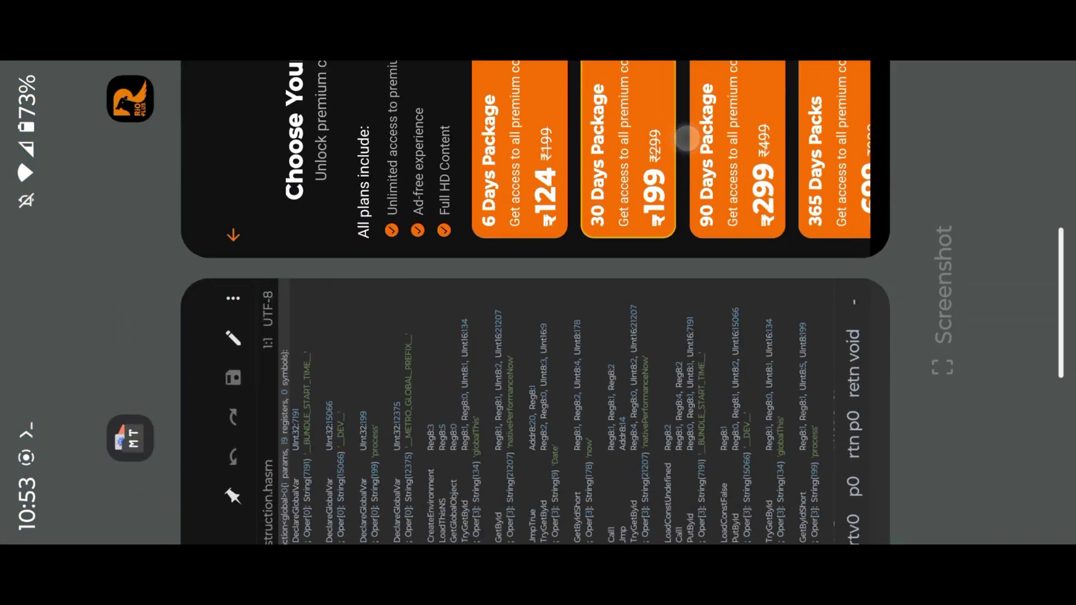
drag(538, 404, 538, 269)
Search instruction.hasm for 'premium' and step to the first two matches.
click(529, 312)
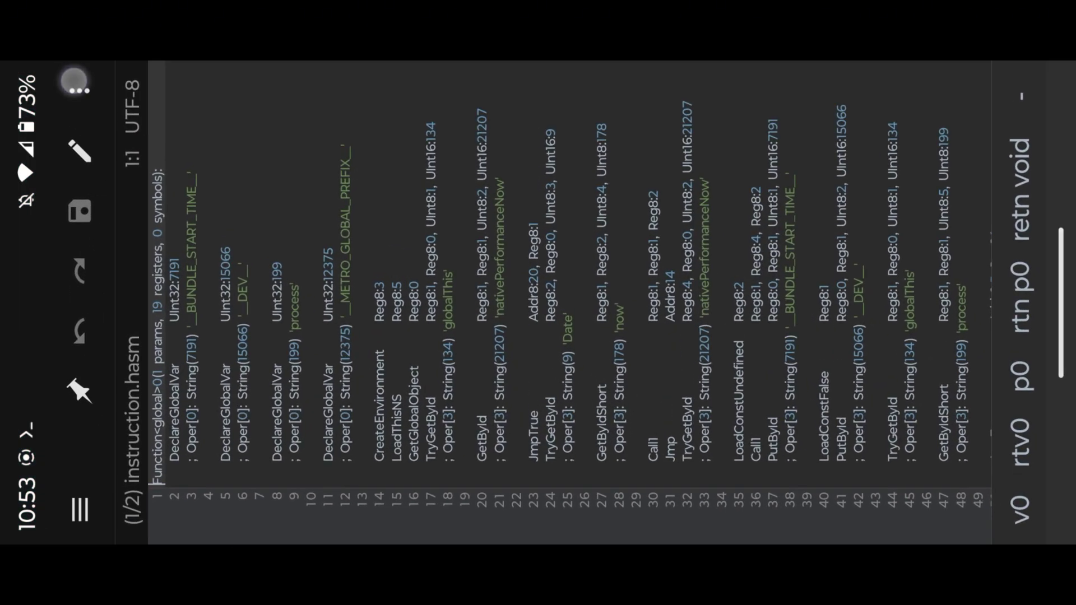
click(80, 509)
click(133, 211)
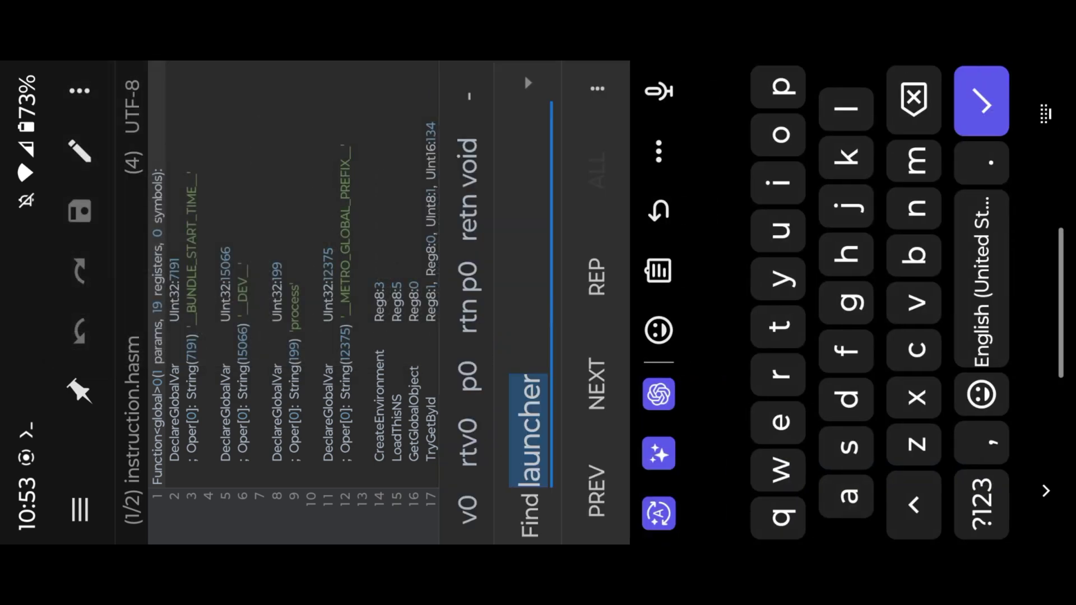
text(premiy)
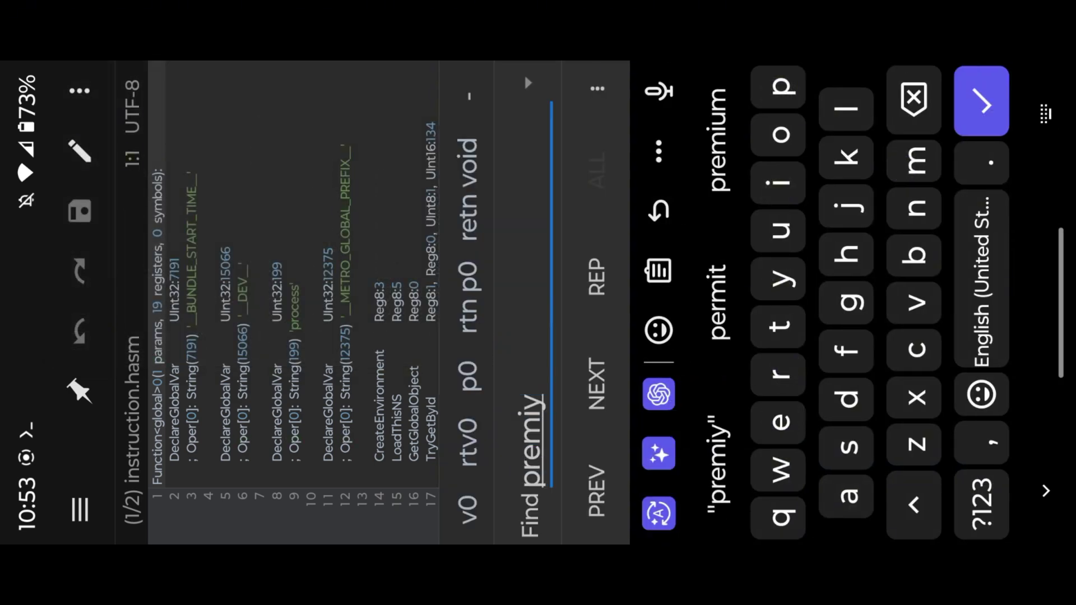
click(725, 136)
click(597, 384)
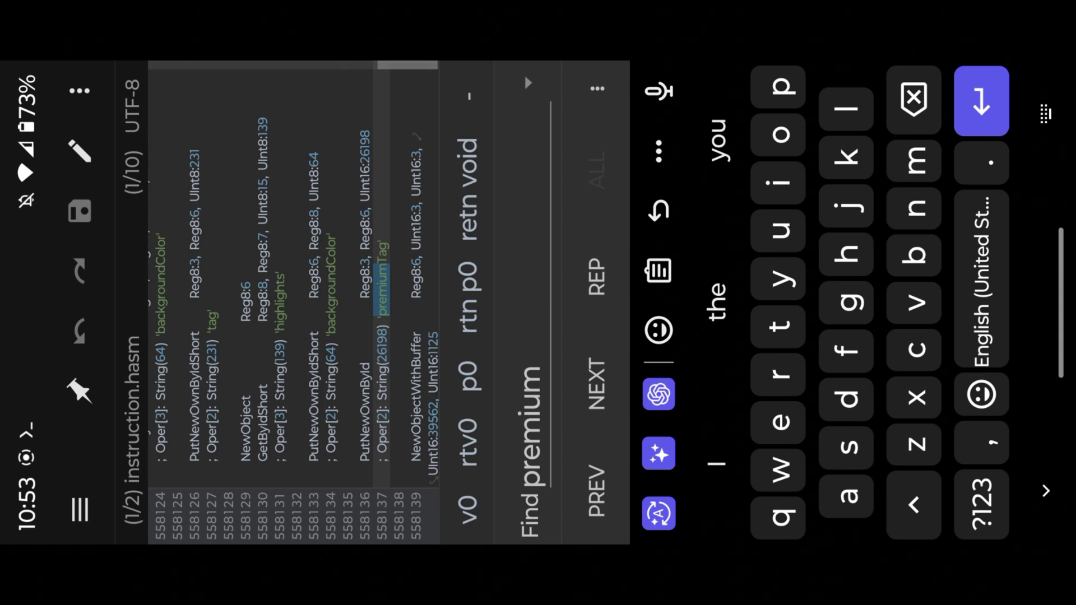
click(597, 384)
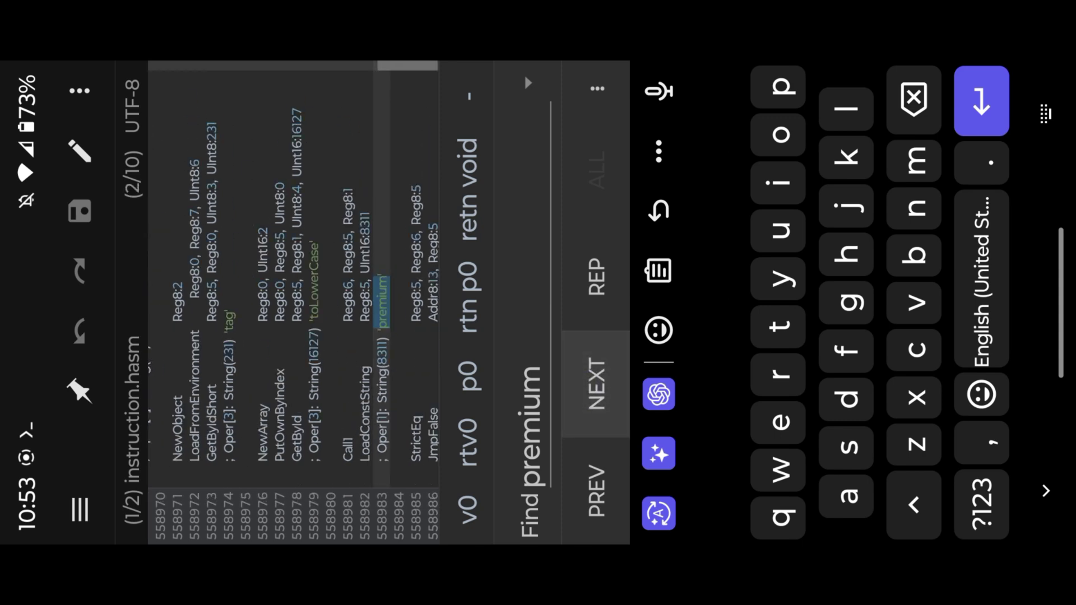
click(1046, 490)
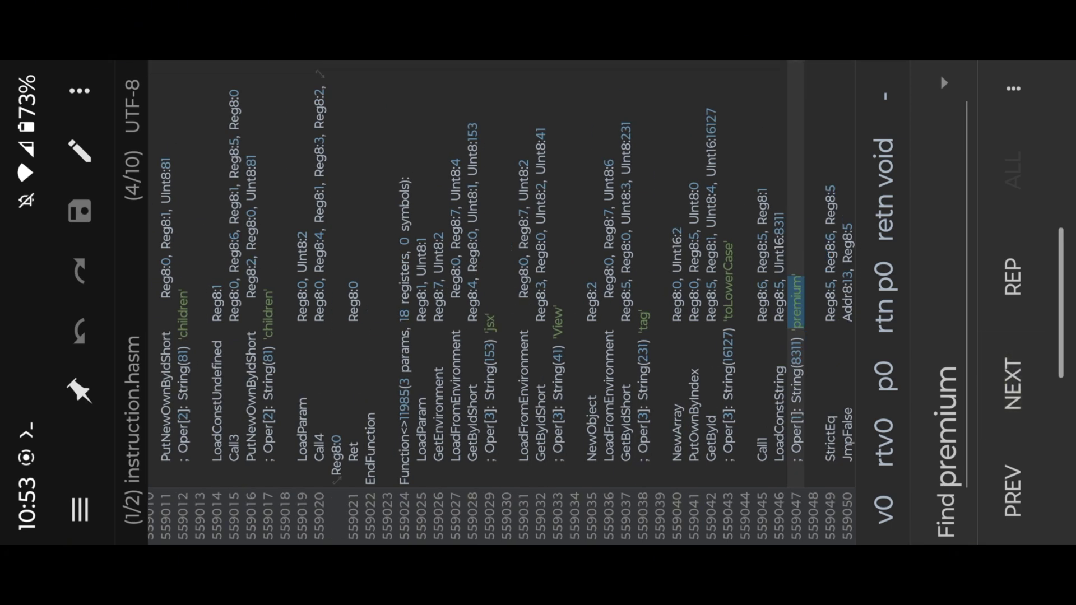
Step ahead through the premium matches on page 1 up to premiumPill.
drag(826, 156, 716, 156)
click(1012, 385)
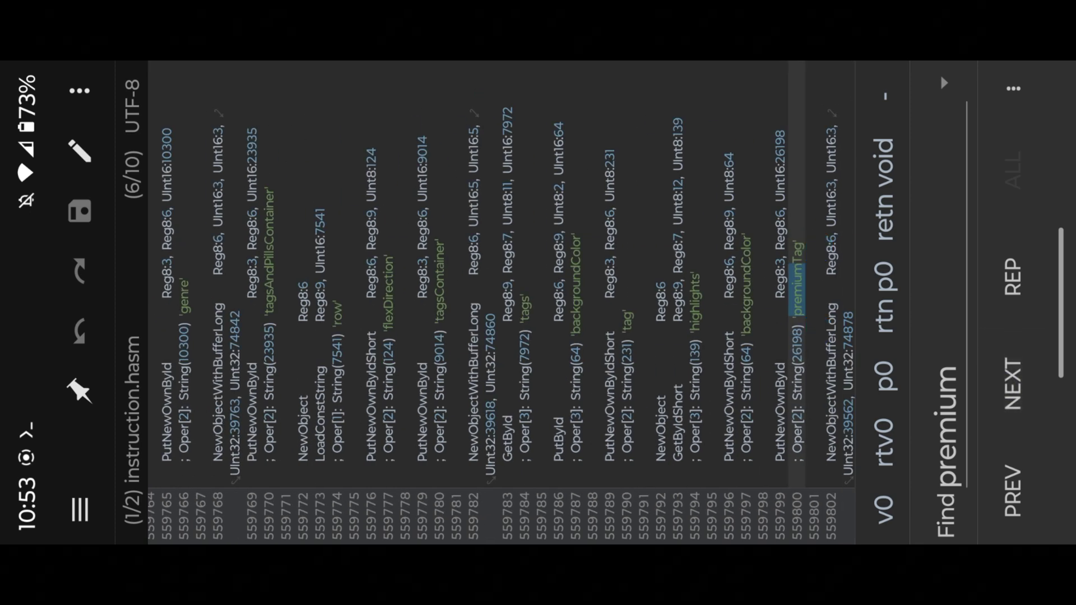
click(1012, 384)
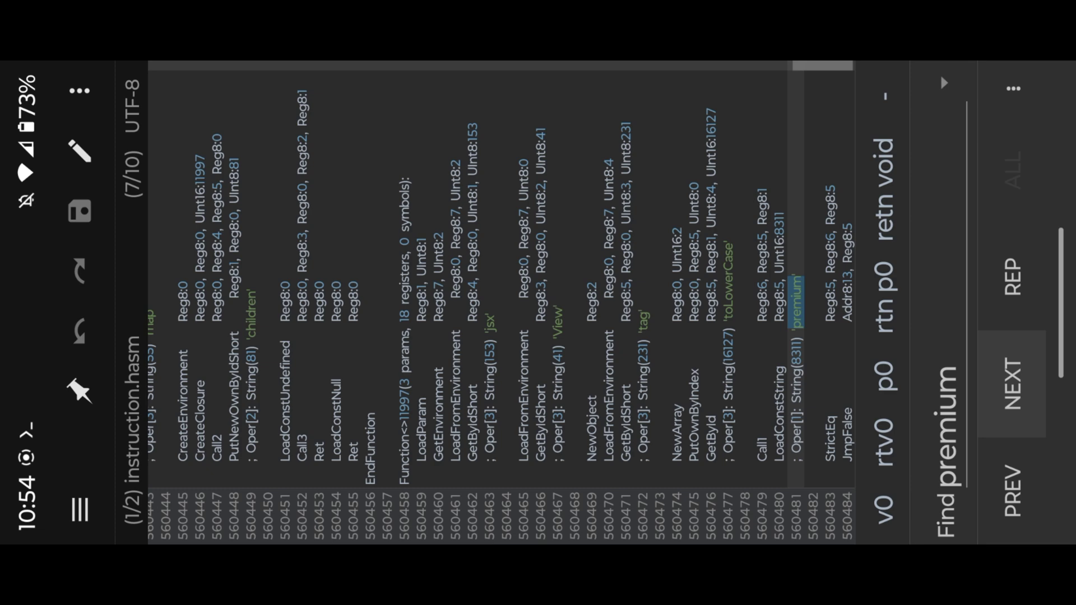
click(1012, 384)
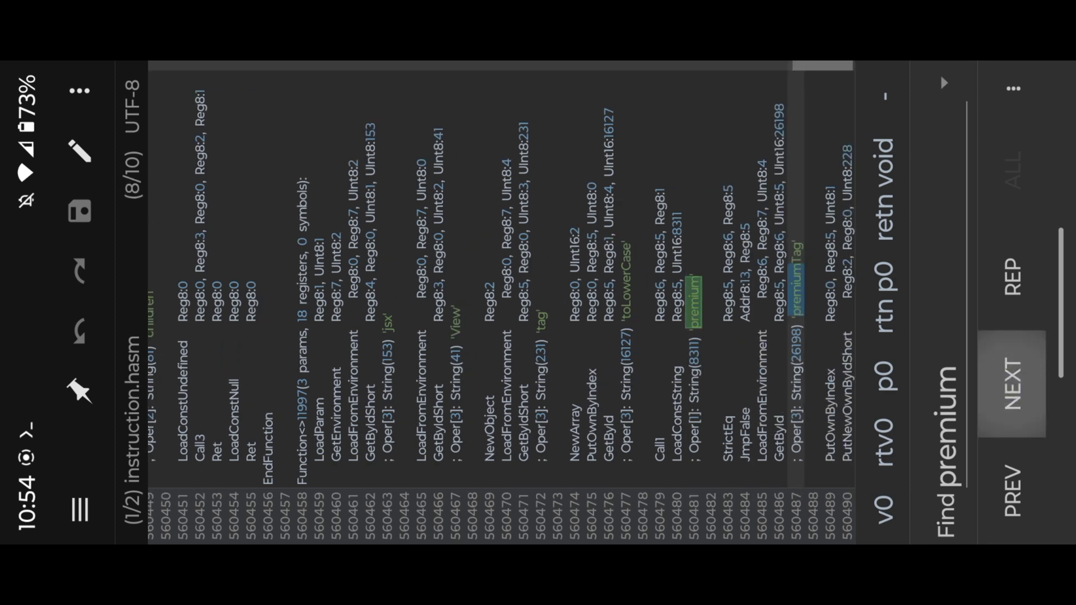
click(1012, 385)
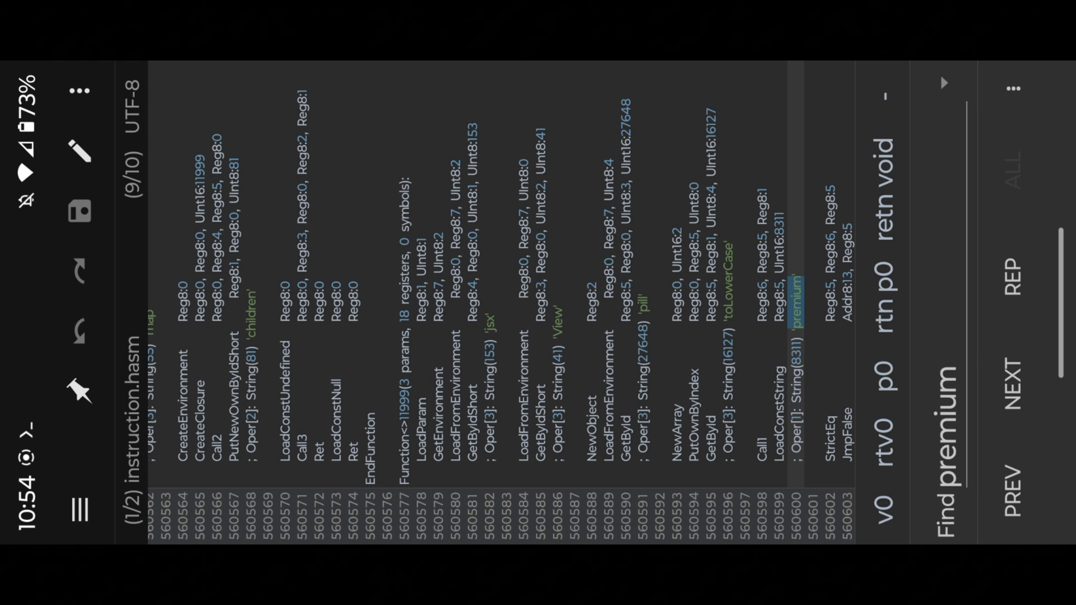
drag(631, 409, 510, 416)
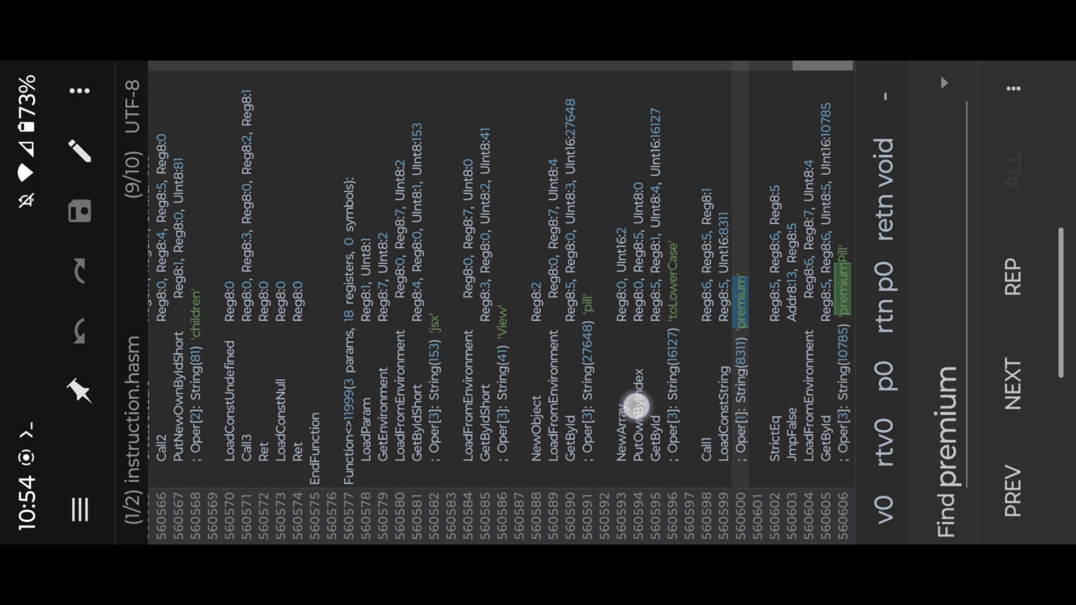
click(1007, 376)
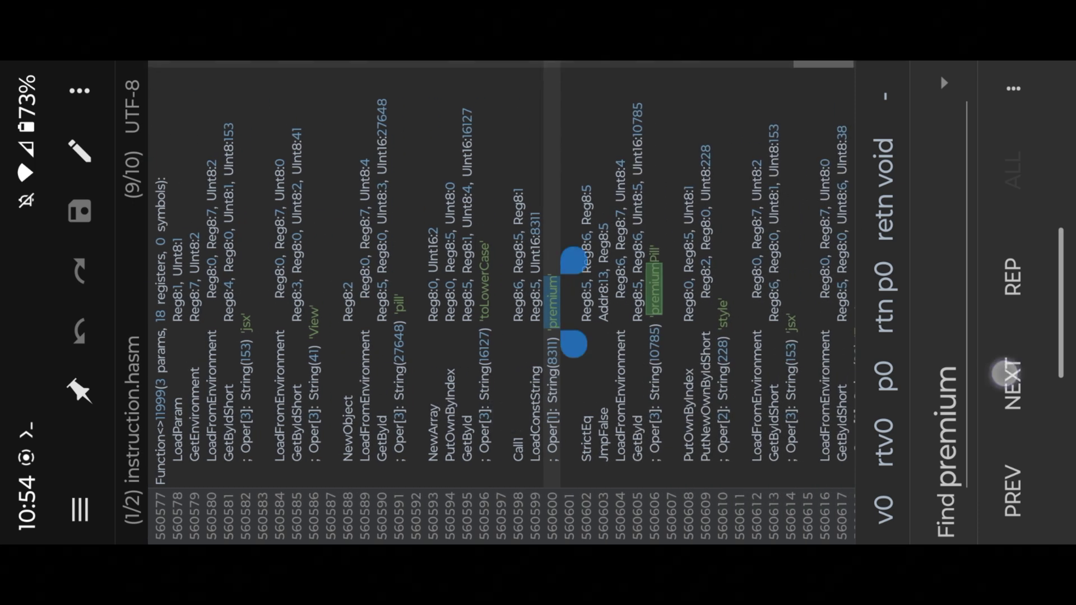
Load page 2 and step past premiumBadge and premiumText to isPremium at line 881.
click(131, 460)
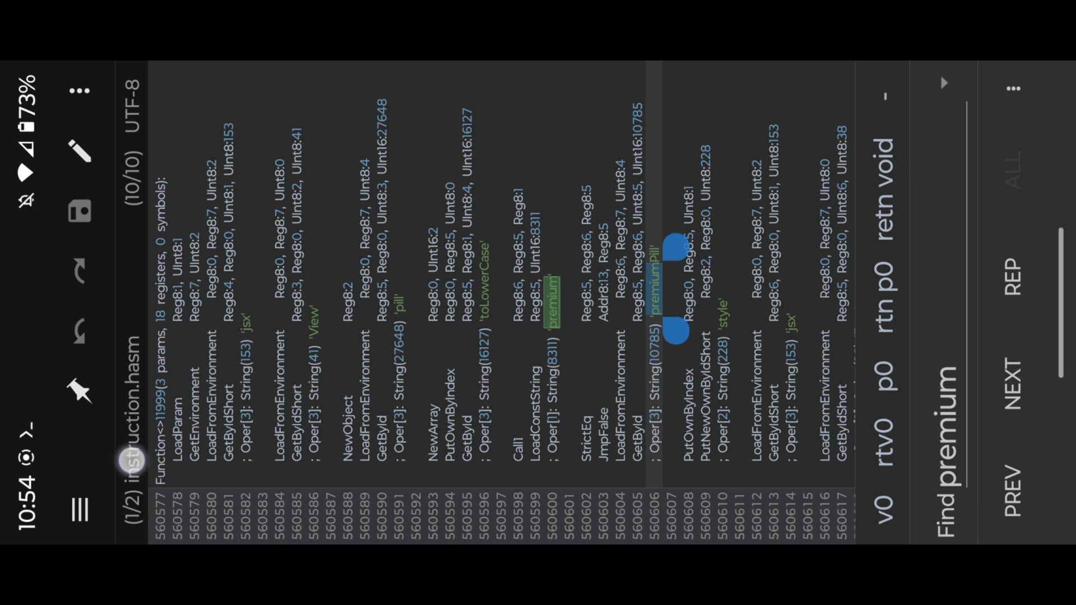
click(568, 439)
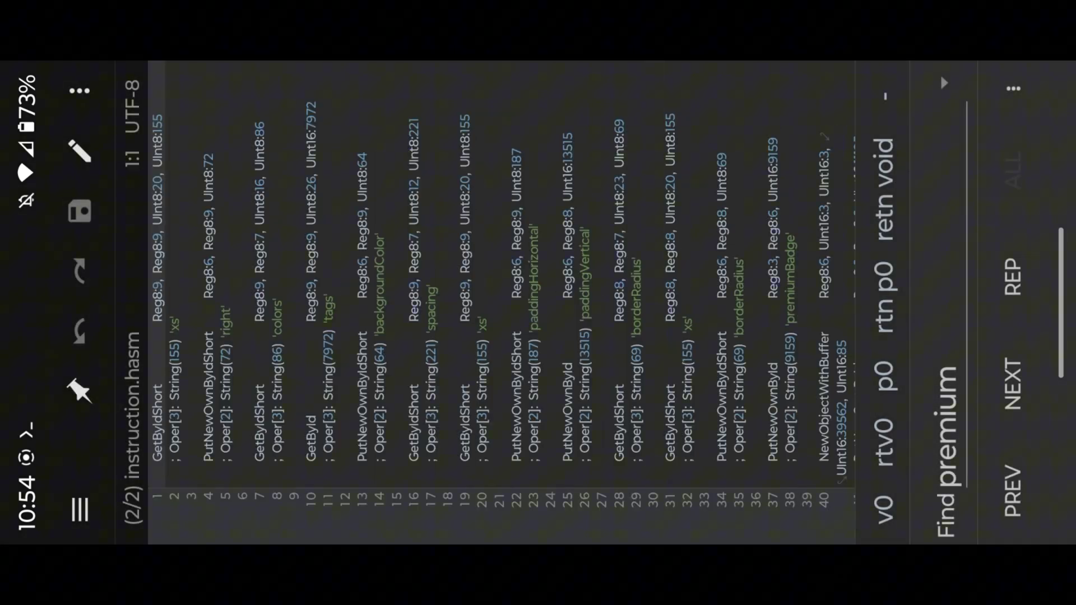
click(1013, 383)
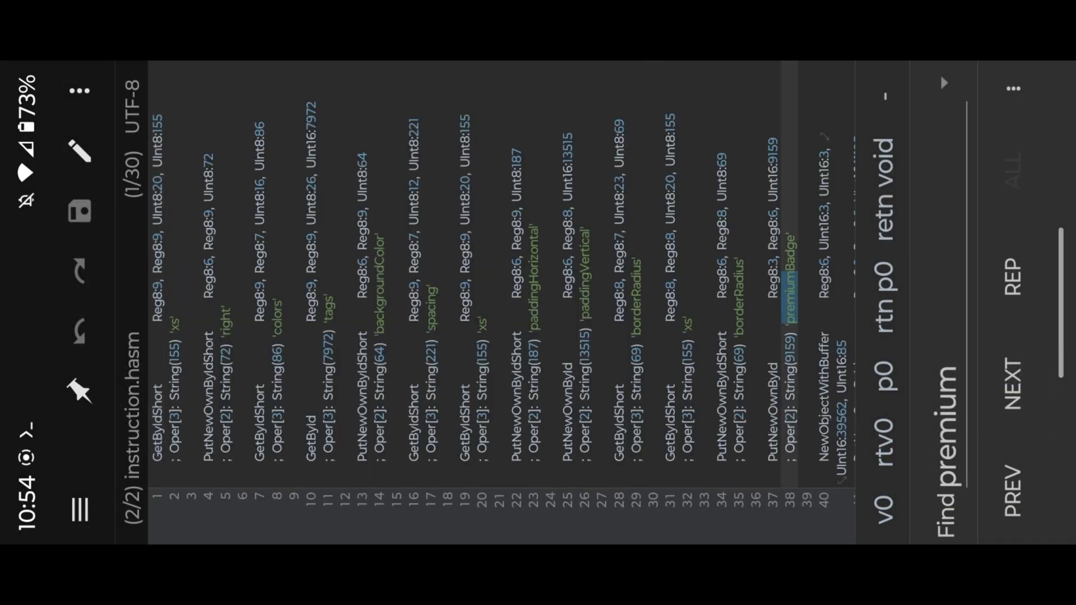
click(1013, 382)
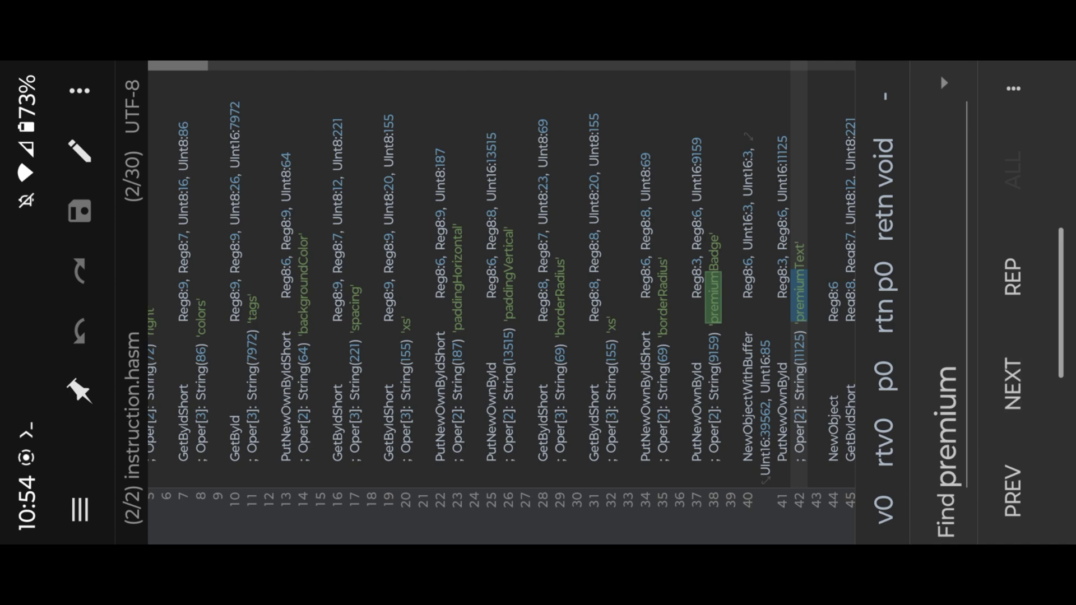
click(1014, 383)
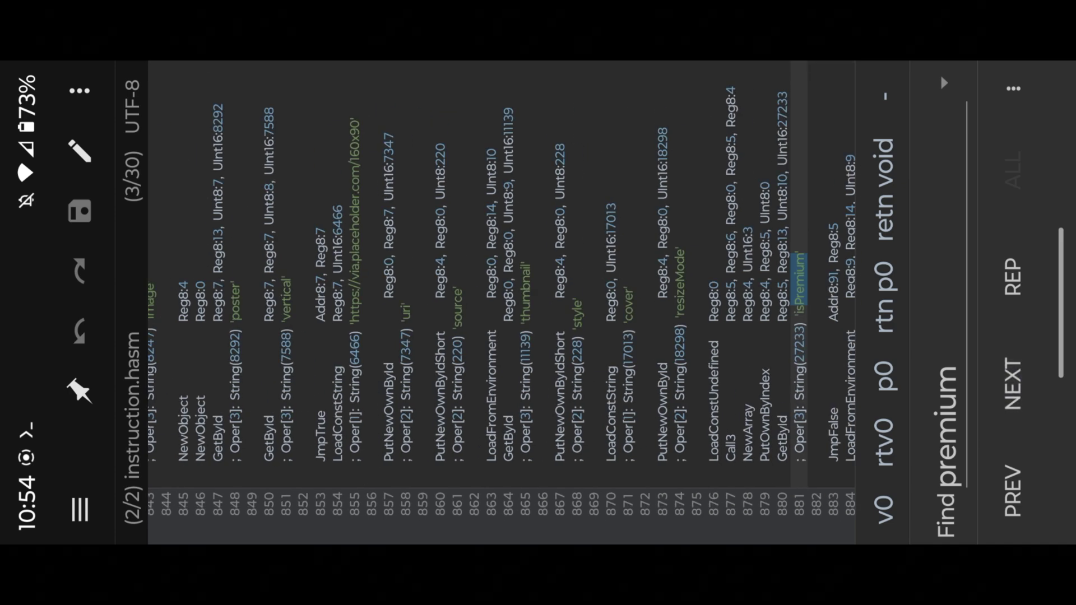
drag(644, 184, 417, 223)
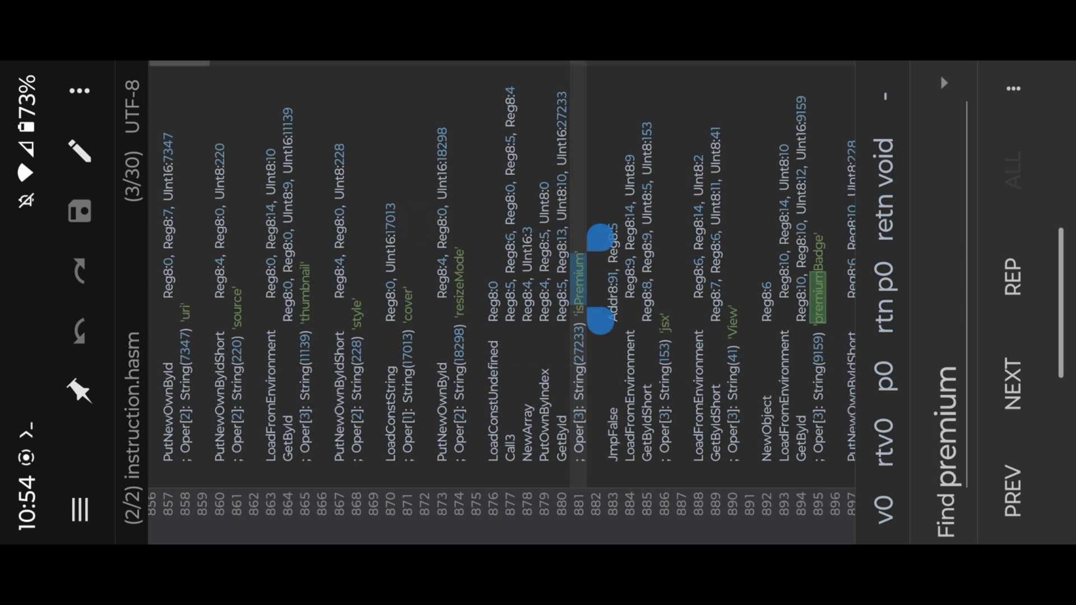
click(949, 363)
Search for 'ispremium' and step through matches at lines 15204, 15686 and 206705.
drag(565, 363, 555, 488)
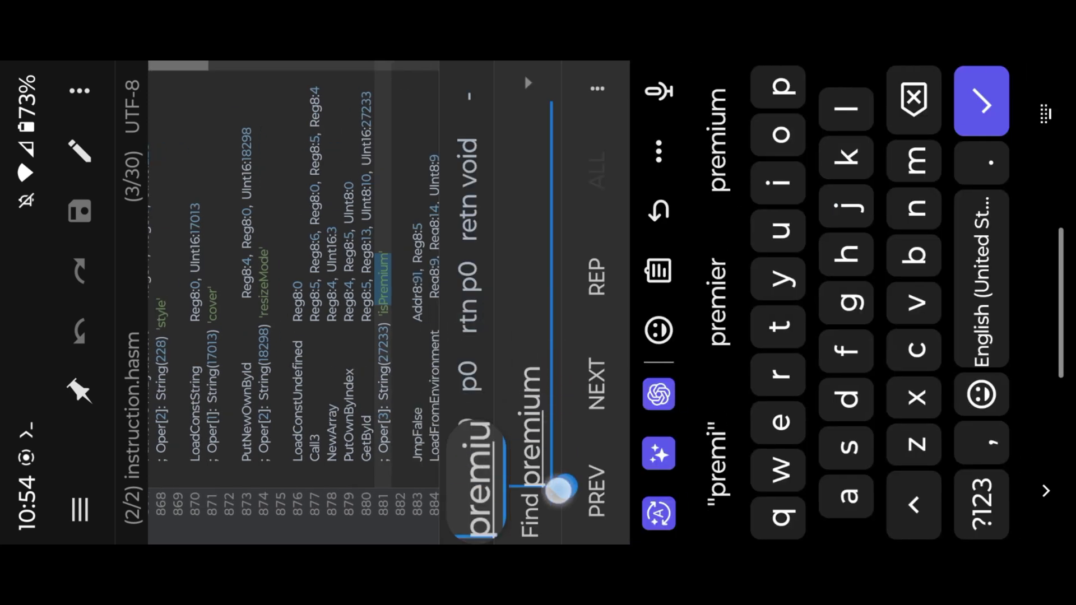
text(is)
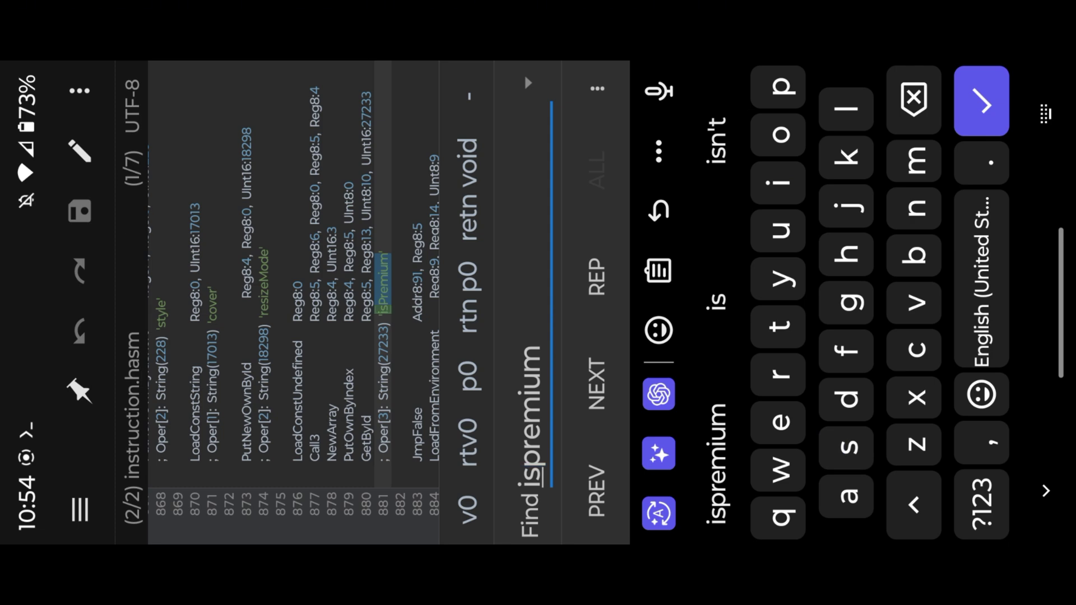
key(Escape)
click(1013, 383)
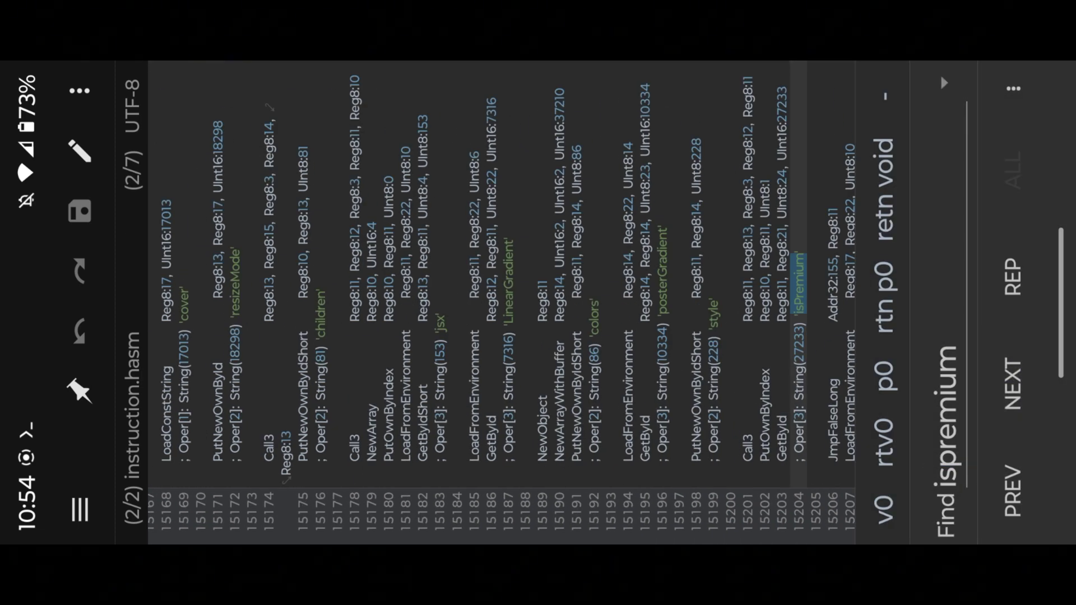
click(1005, 385)
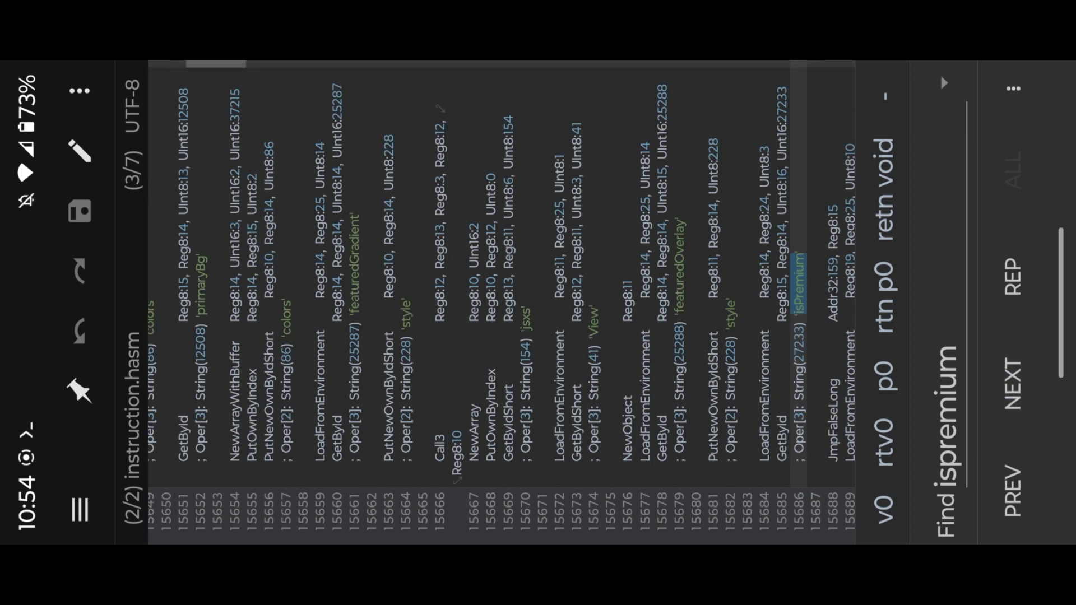
click(1007, 387)
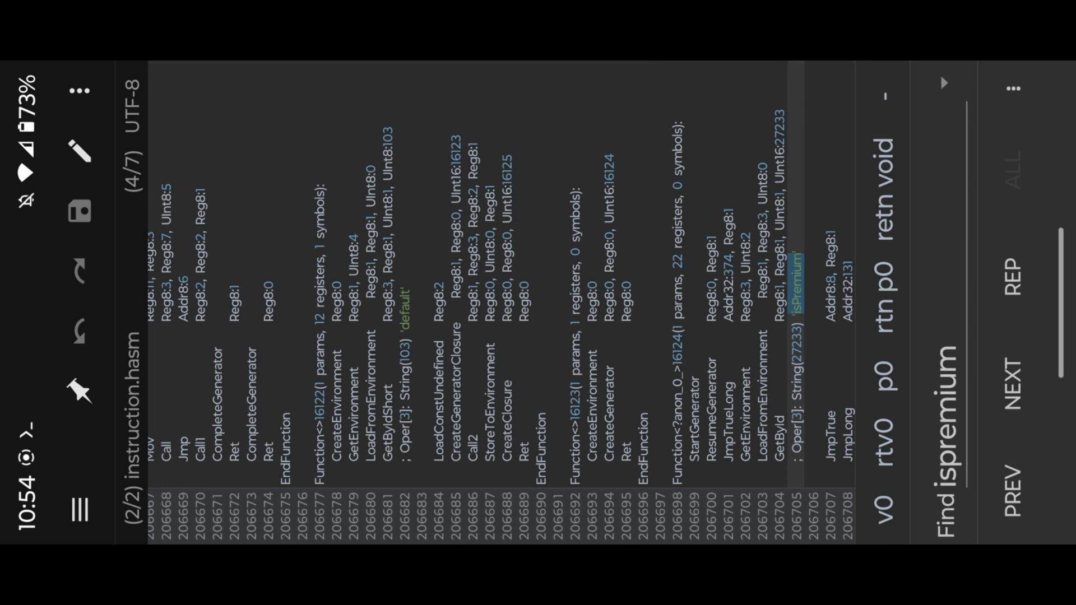
drag(813, 155, 541, 163)
drag(766, 168, 541, 171)
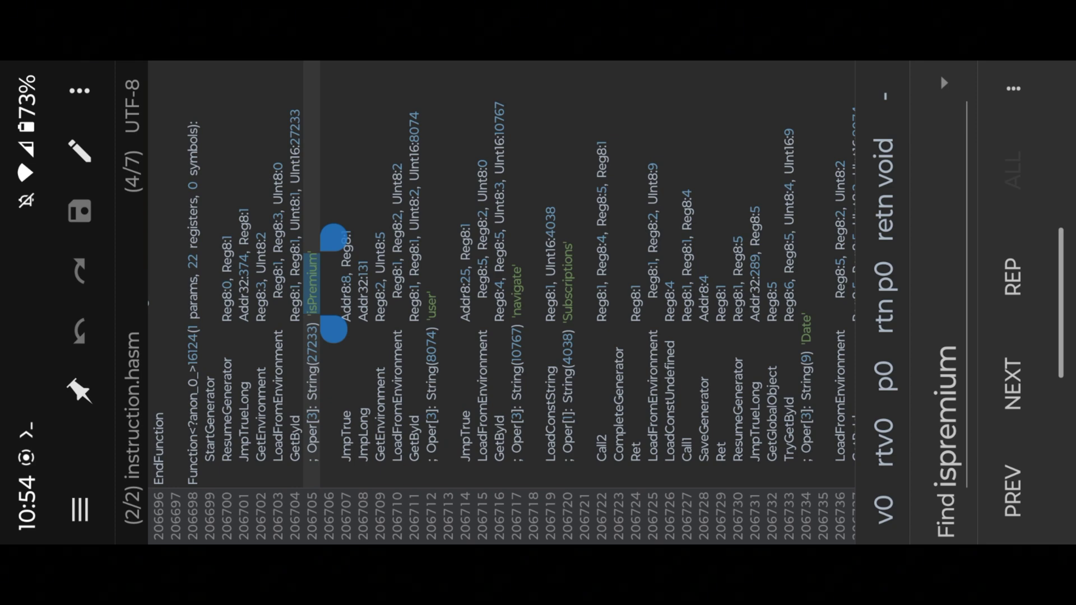
Step through the remaining isPremium matches up to line 239052 and wrap to the first.
click(1004, 384)
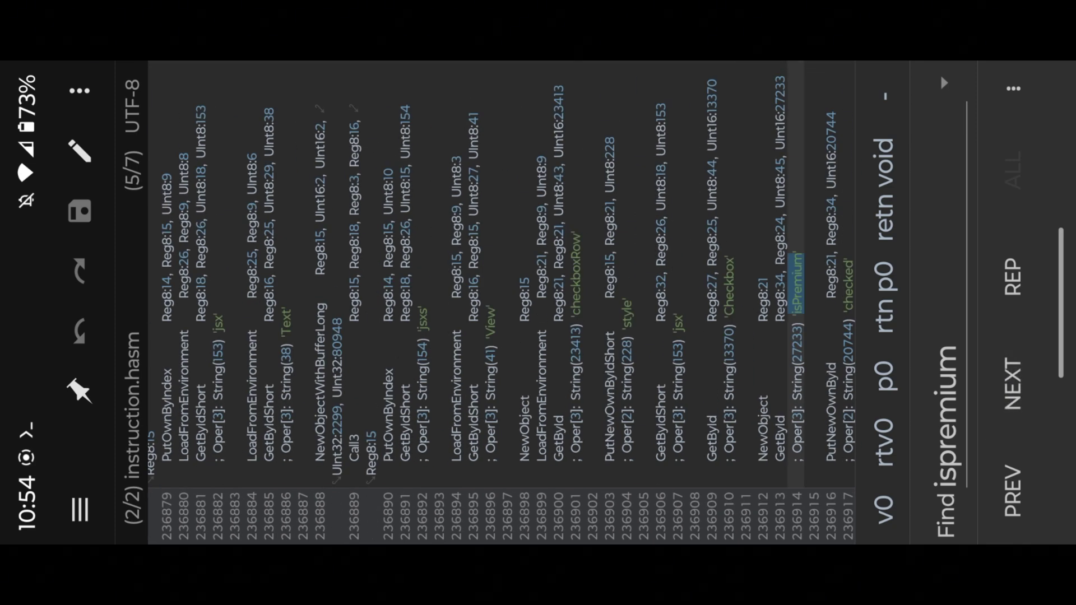
click(1009, 393)
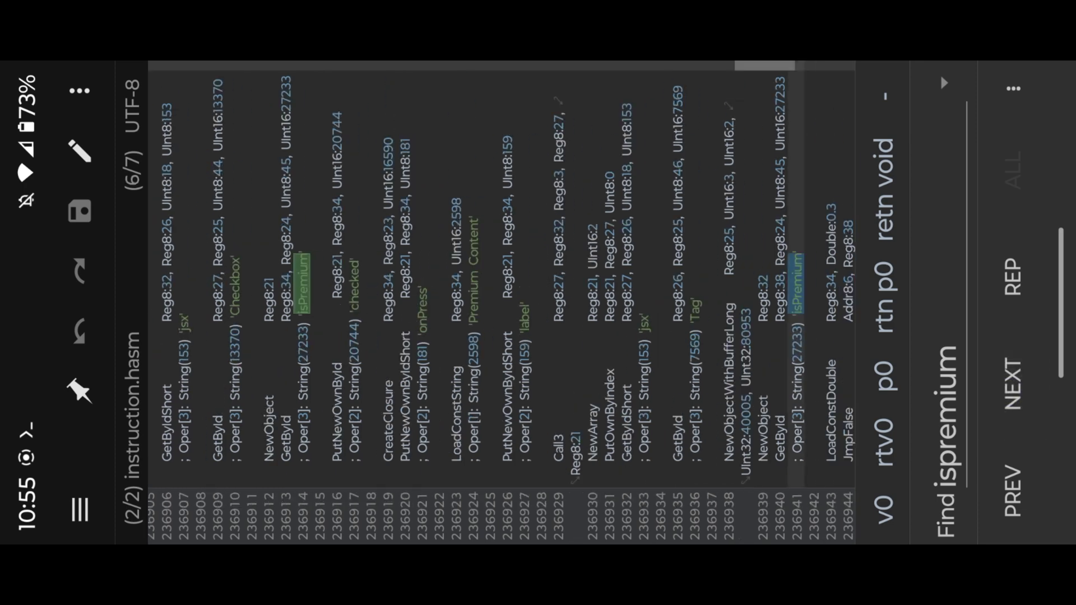
click(1009, 392)
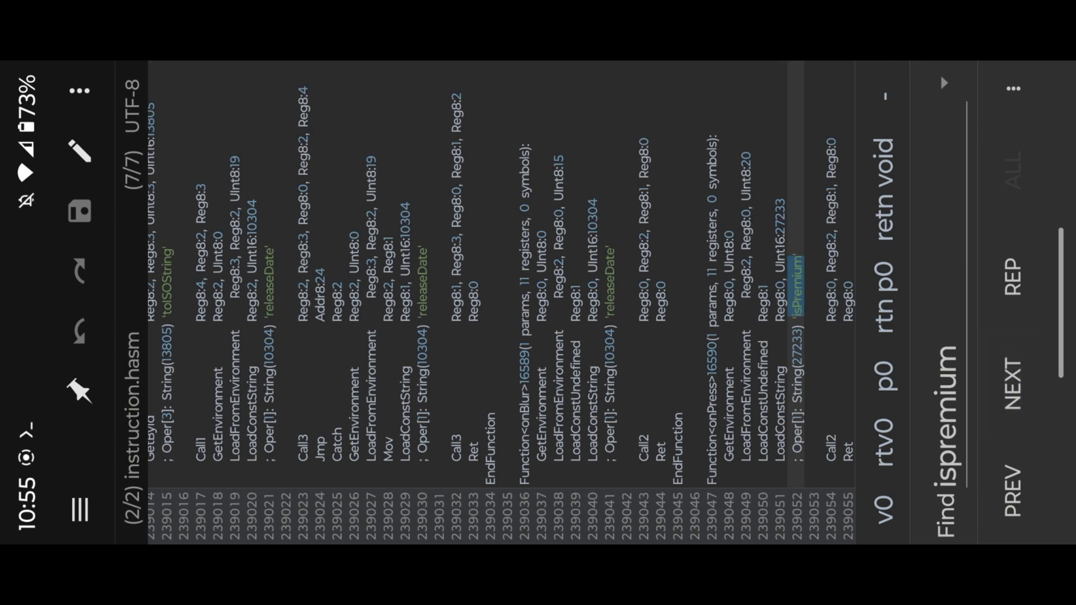
drag(799, 149, 648, 149)
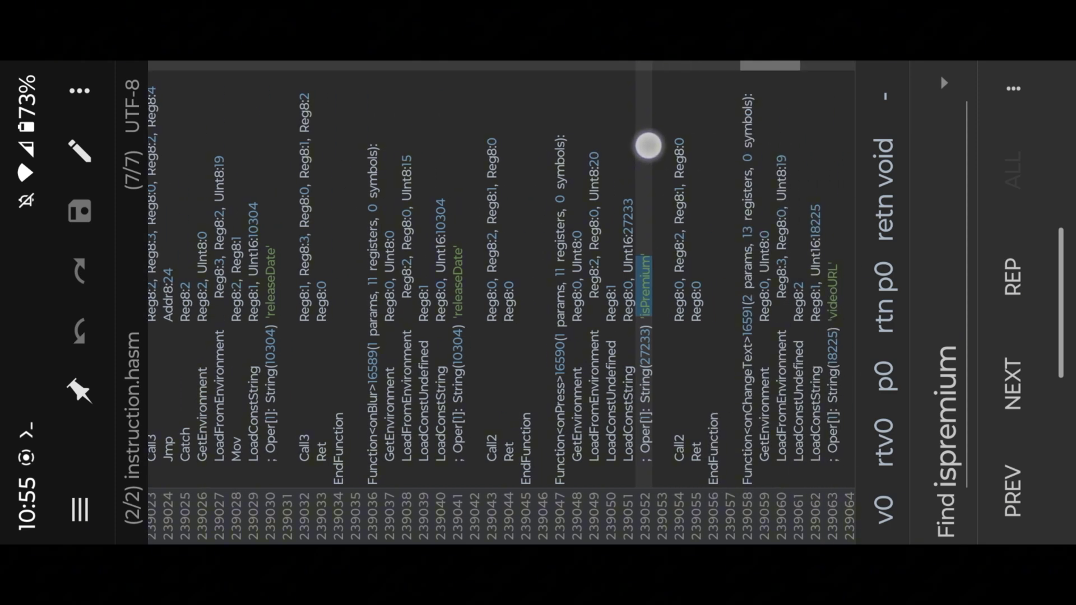
click(649, 150)
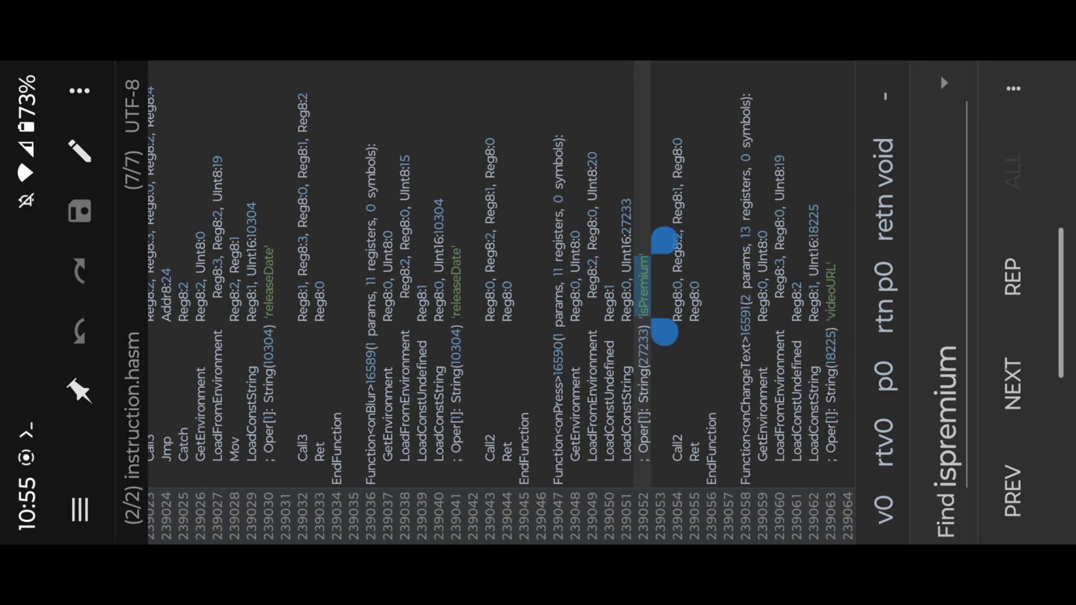
click(1009, 384)
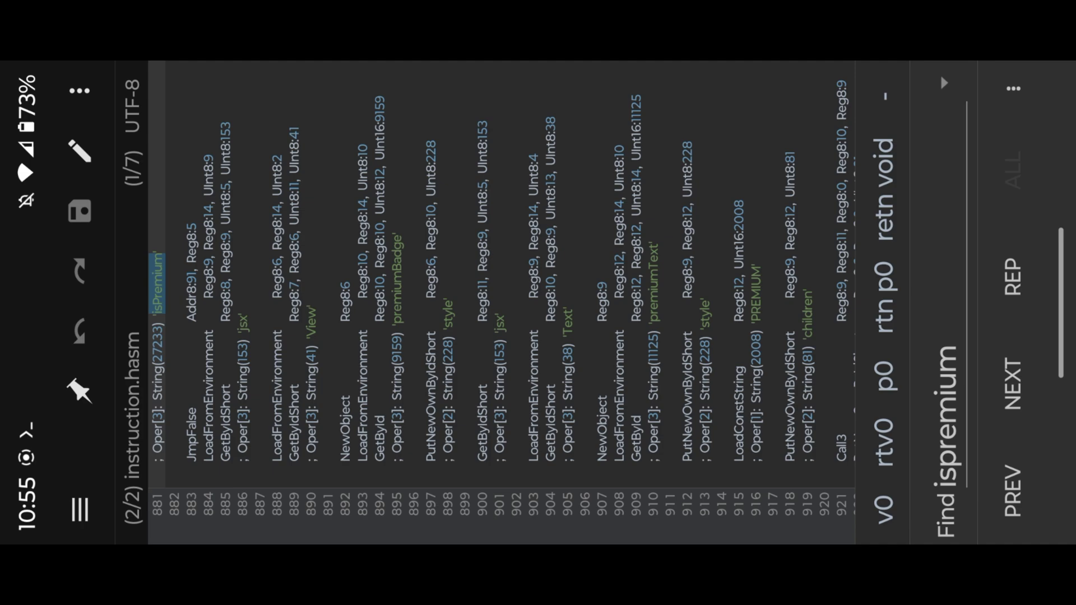
Return to the isPremium match at line 206705 followed by JmpTrue and inspect it.
click(998, 377)
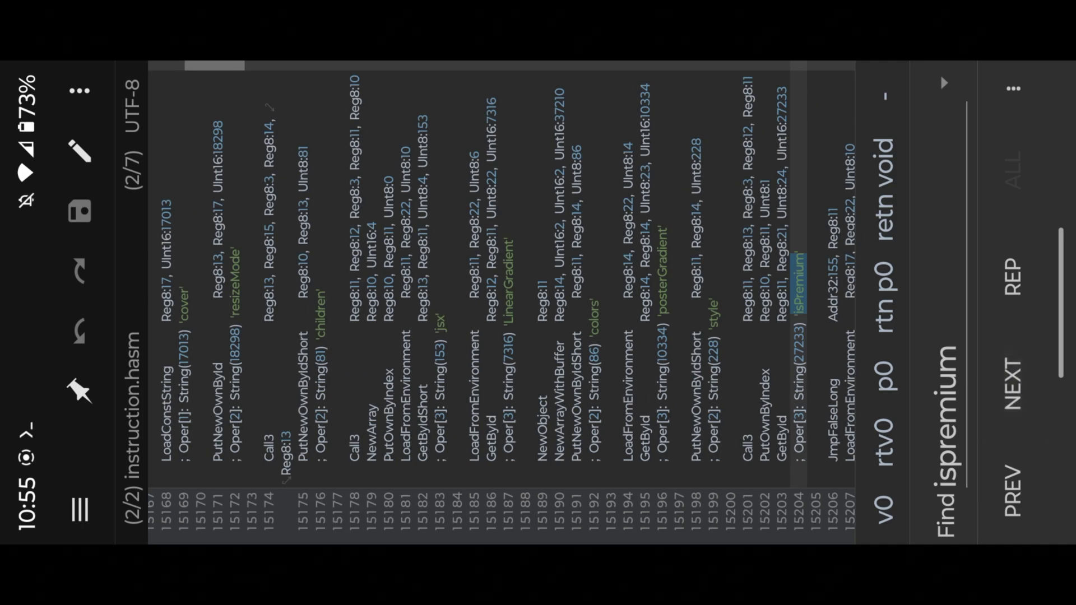
click(998, 379)
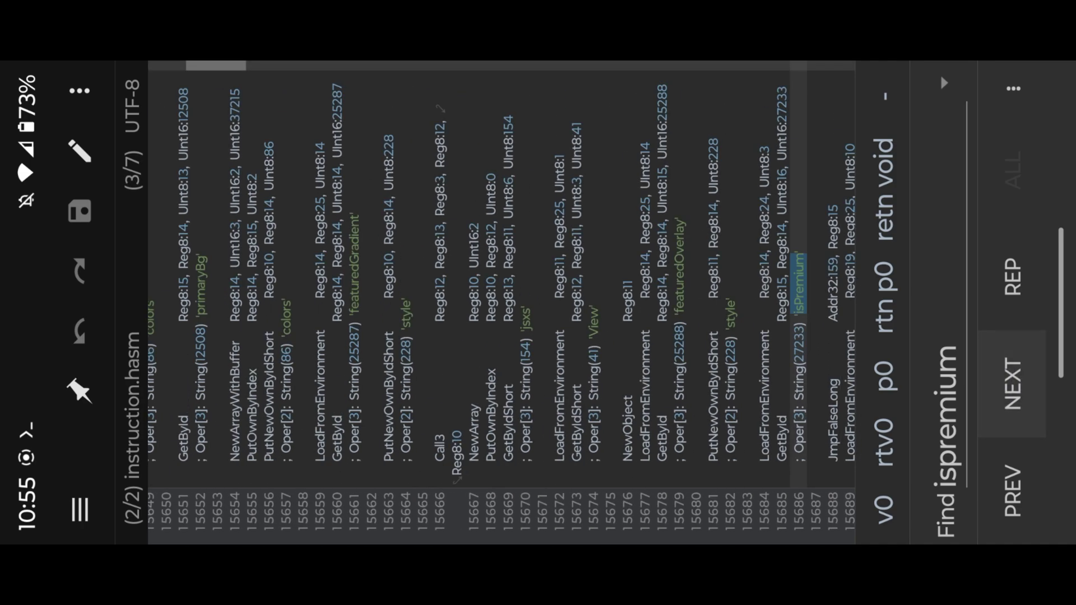
click(997, 379)
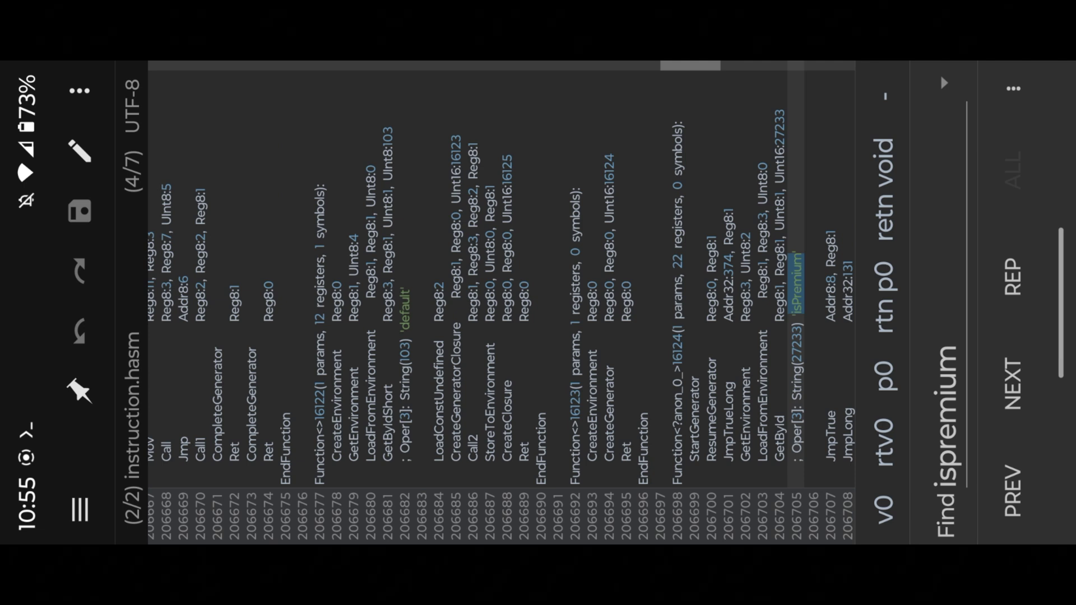
drag(796, 151, 598, 149)
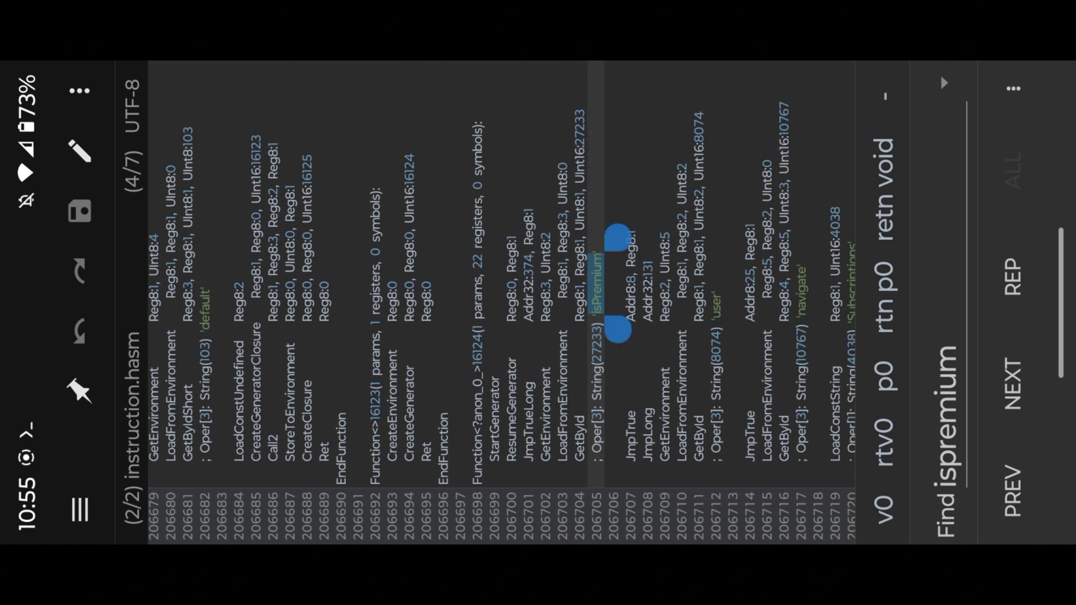
drag(755, 181, 599, 182)
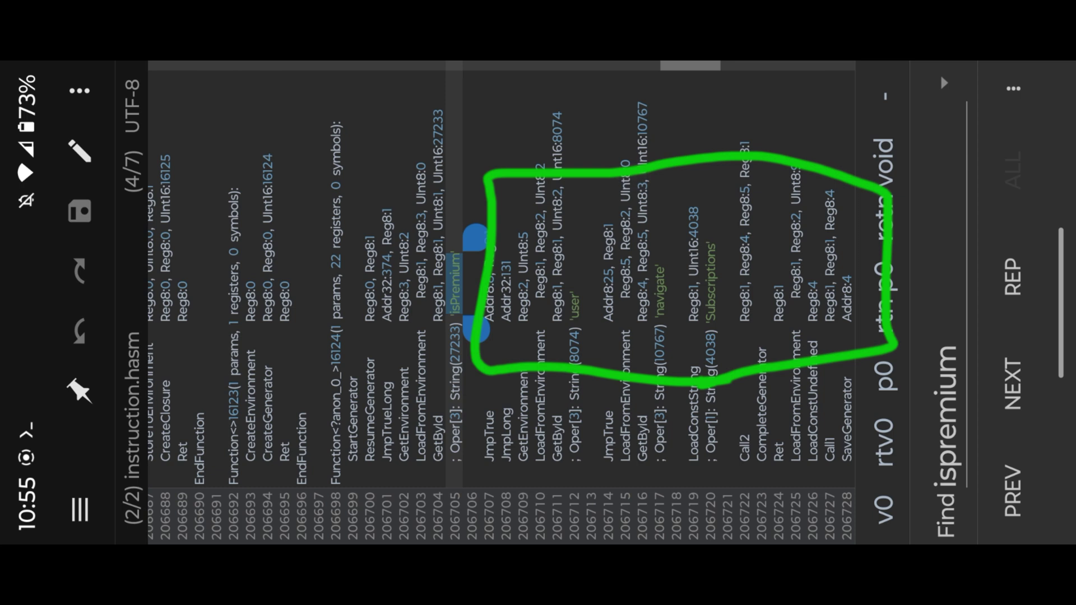
click(359, 135)
drag(708, 220, 569, 228)
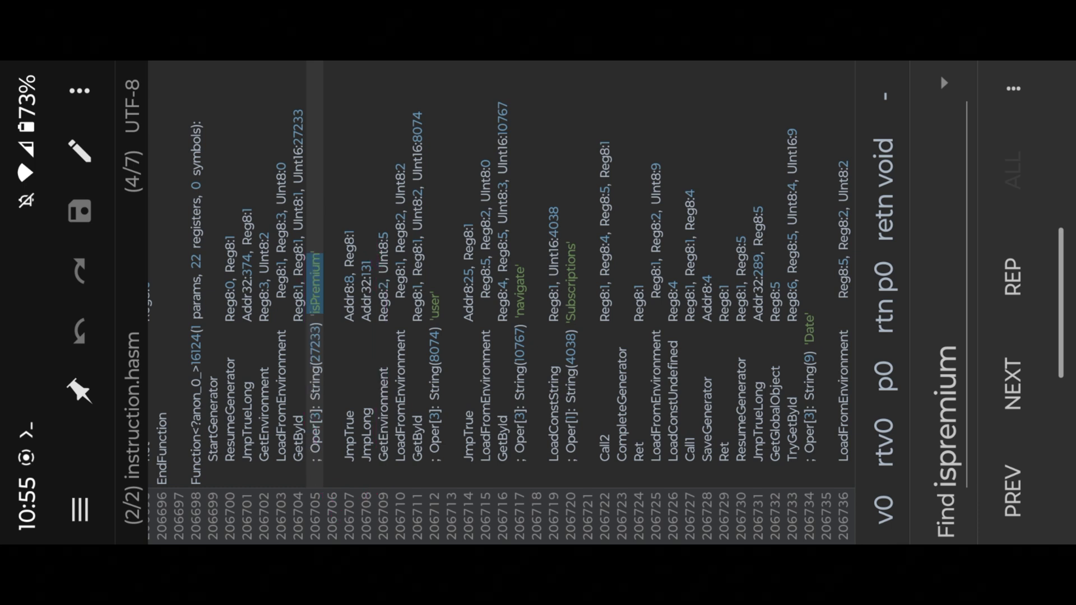
Change JmpTrue after the isPremium GetById at line 206705 to JmpFalse and save instruction.hasm.
click(376, 412)
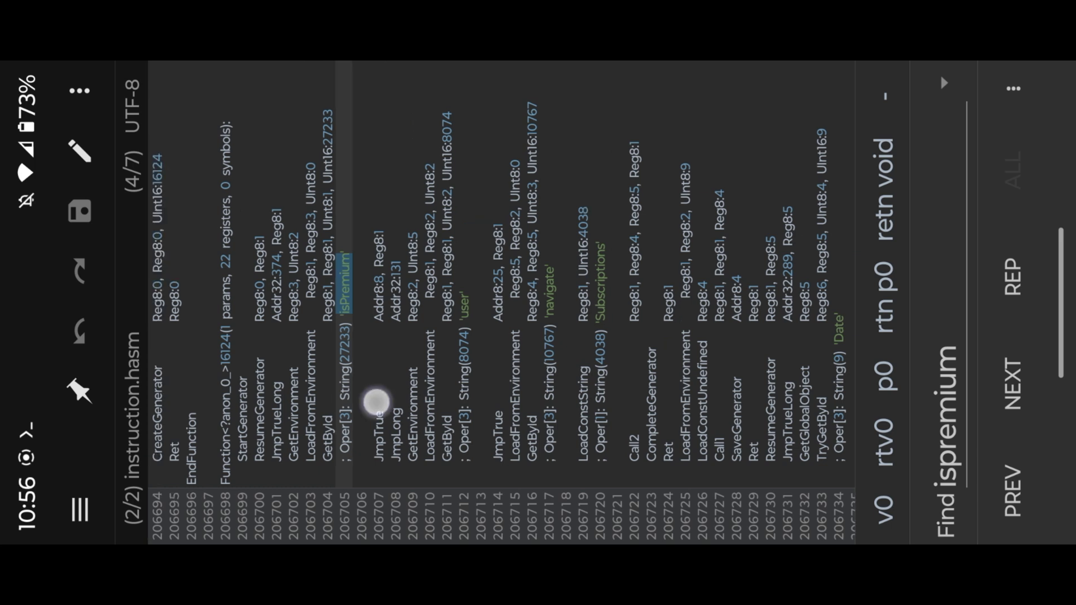
click(382, 411)
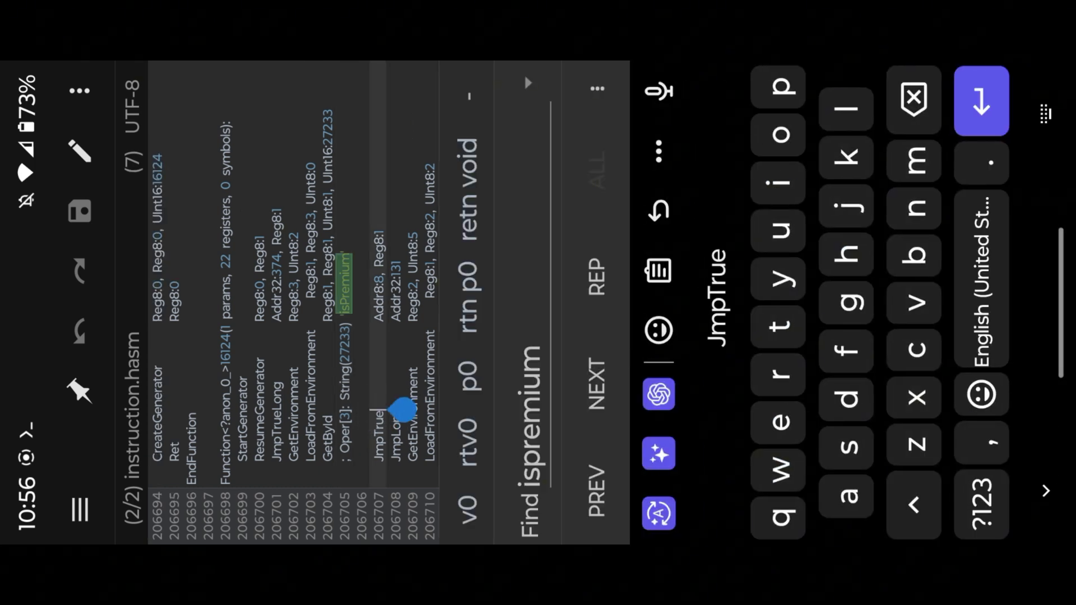
key(BackSpace)
key(BackSpace)
key(BackSpace)
key(BackSpace)
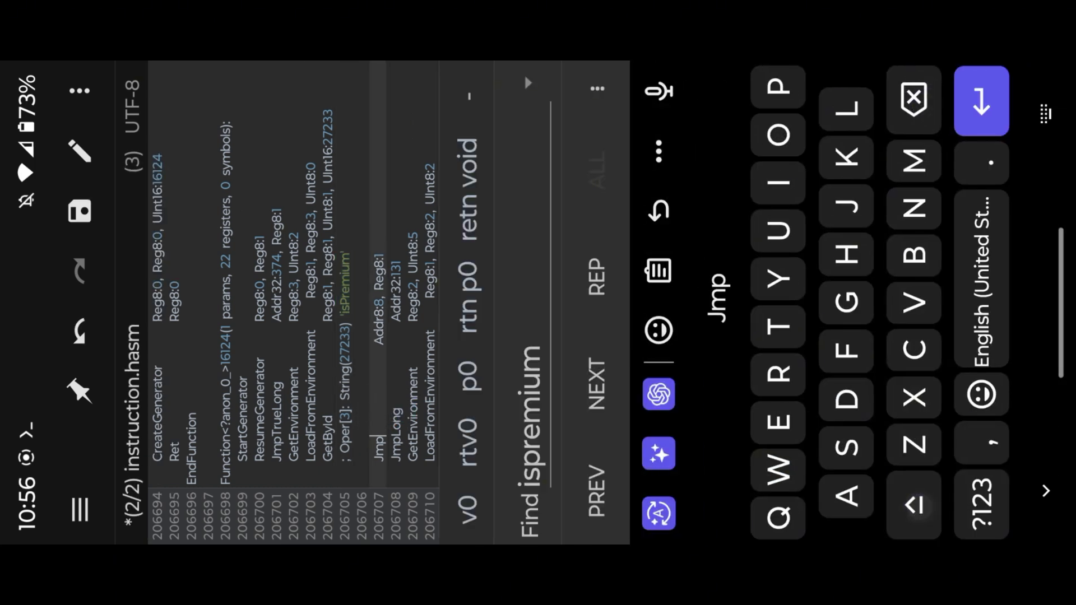
text(False)
click(534, 122)
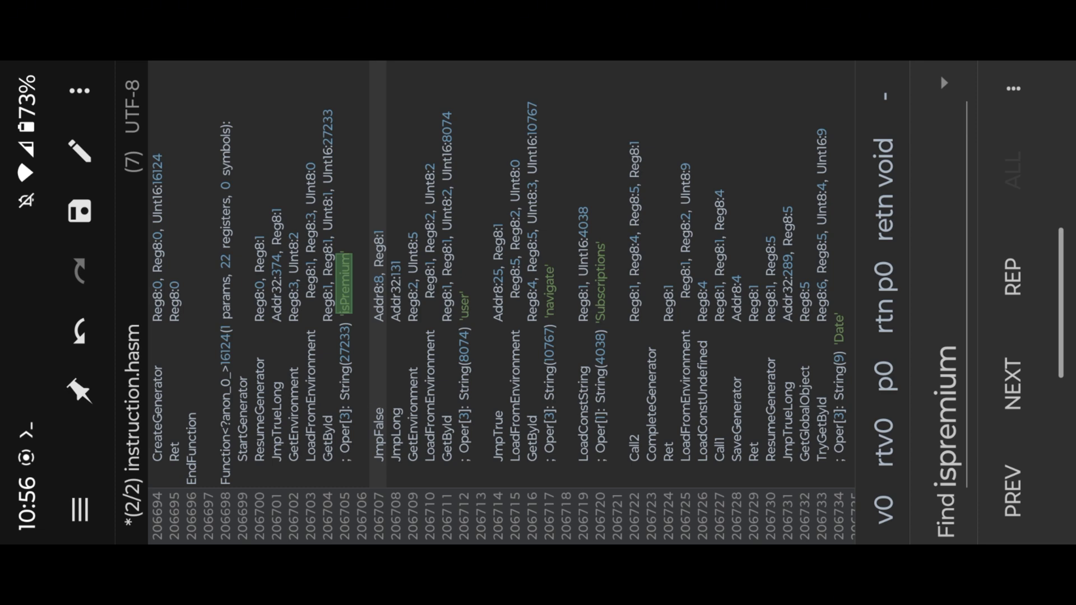
click(134, 366)
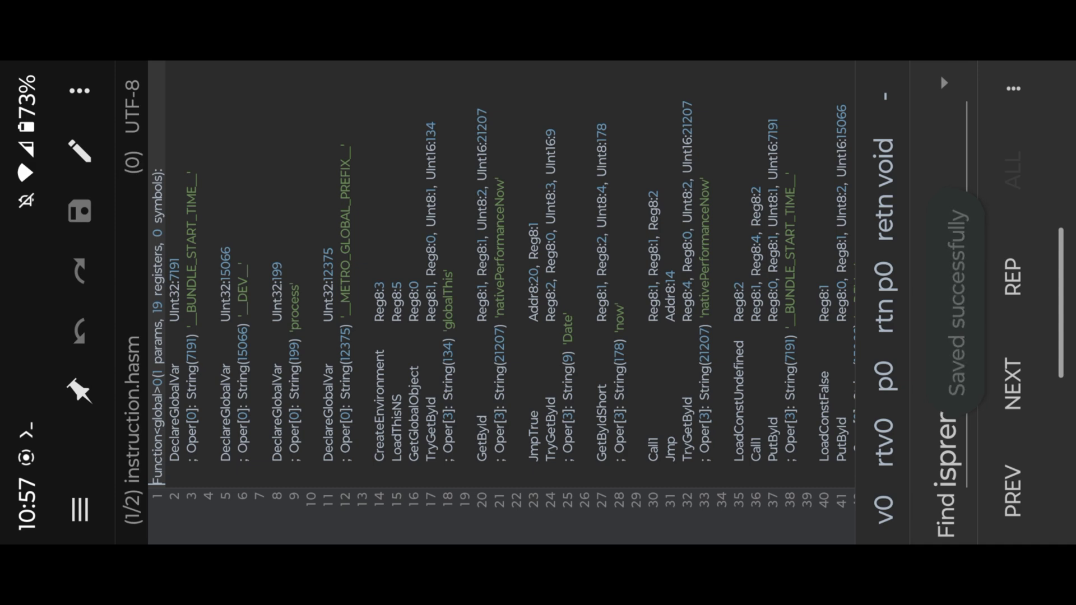
click(1013, 383)
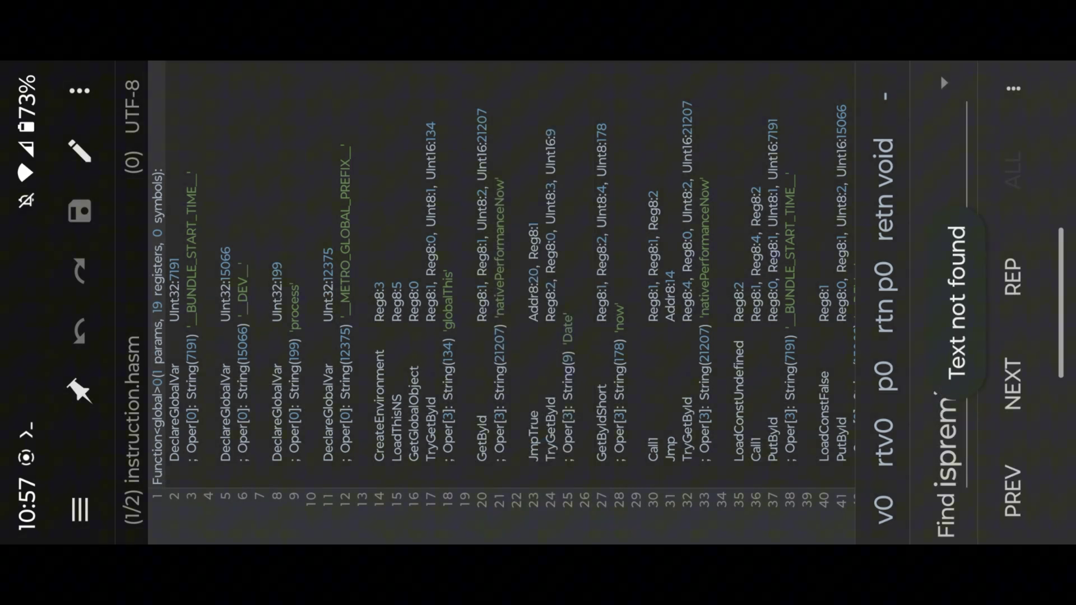
text(ium)
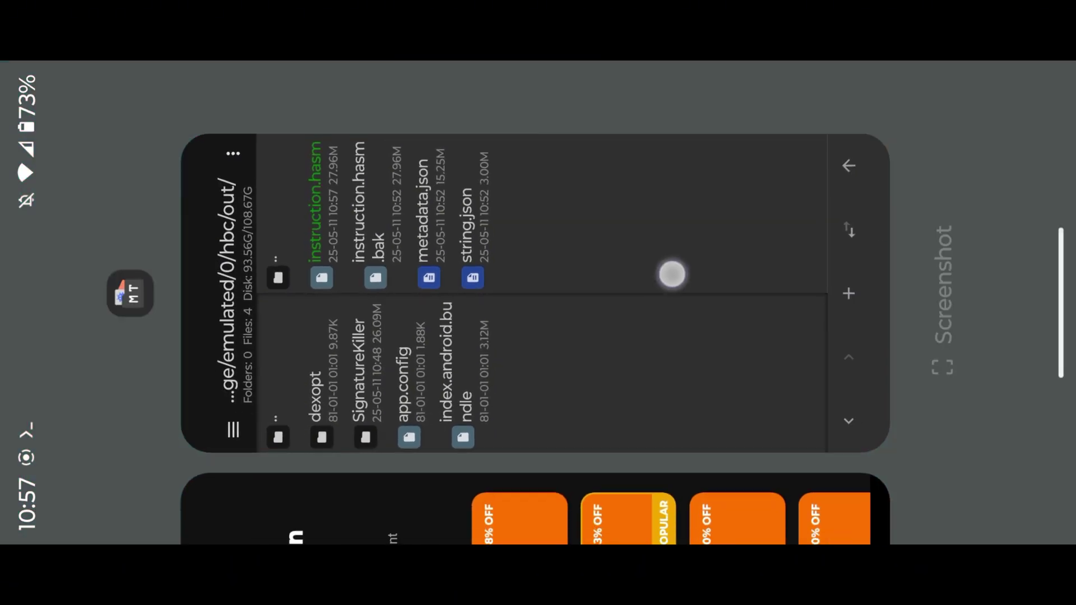
In Termux, paste the bundle path after hbctool and trim it back to /storage/emulated/0/hbc/out.
drag(670, 271, 610, 280)
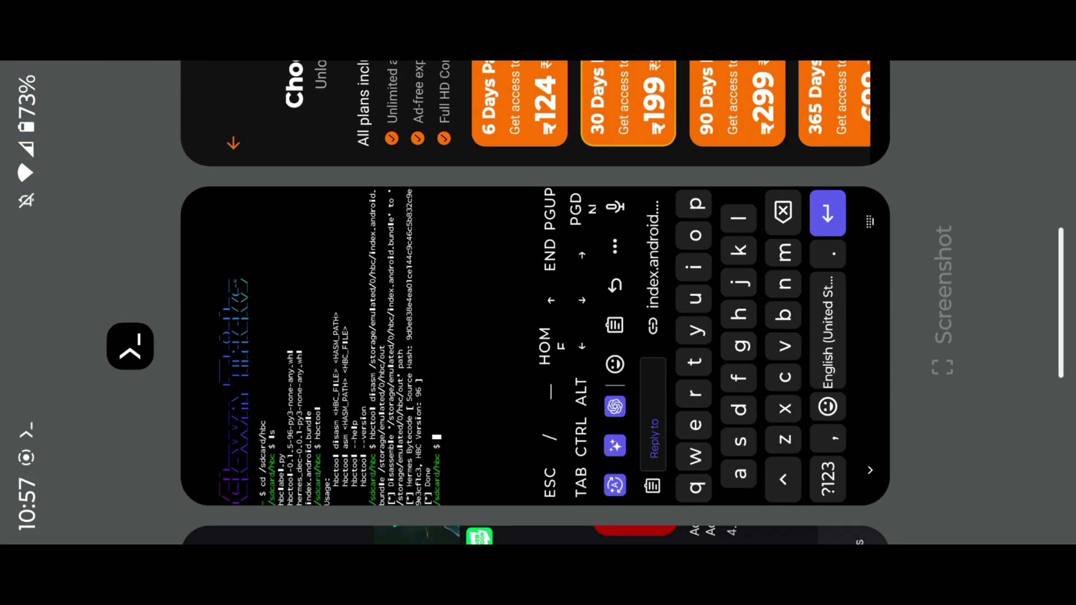
click(611, 280)
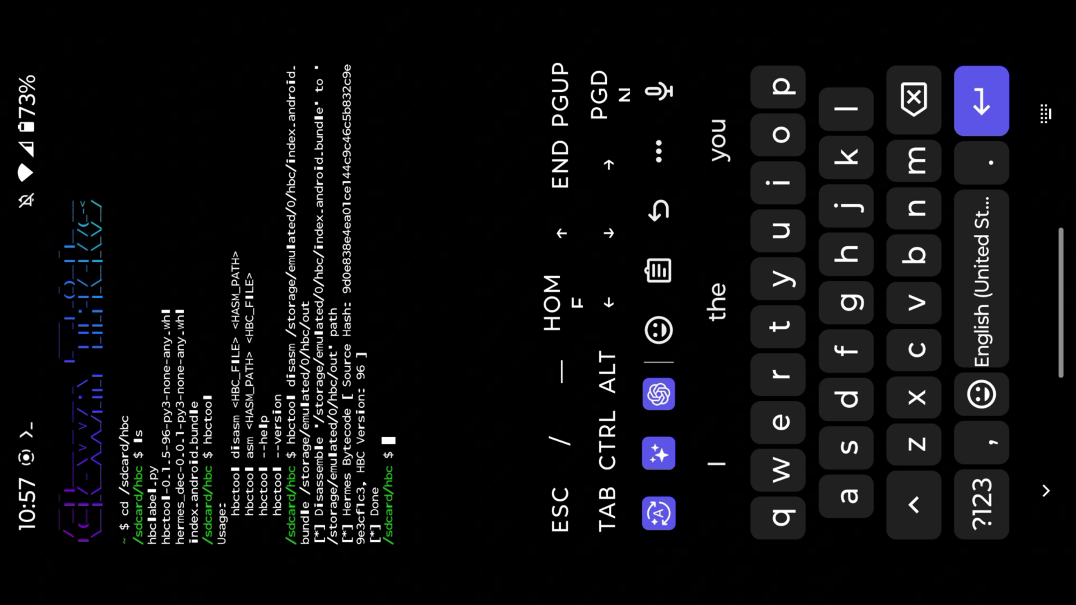
text(hb)
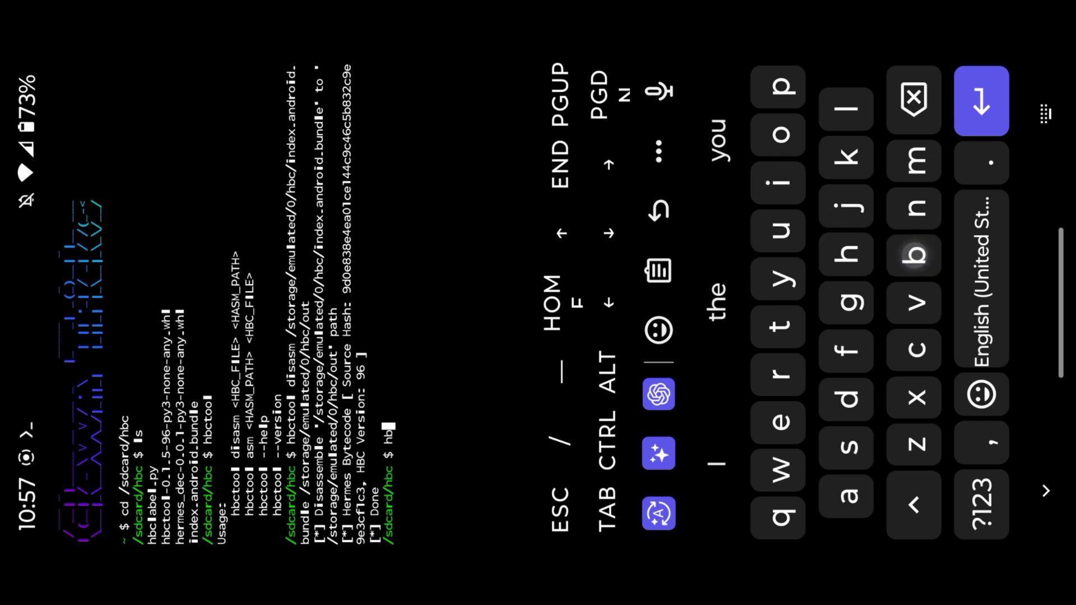
text(ctool)
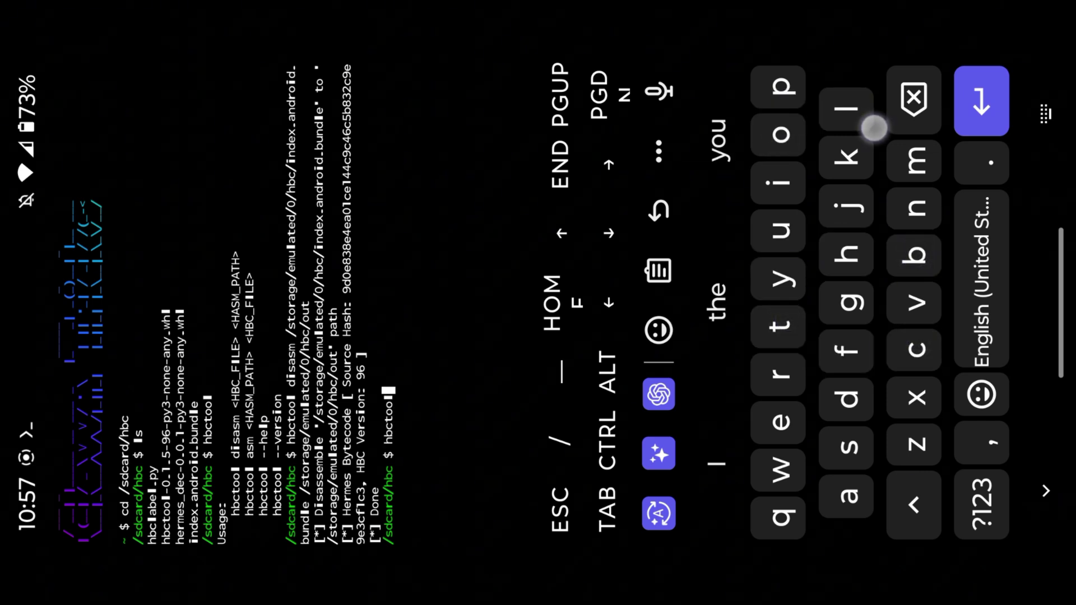
click(466, 455)
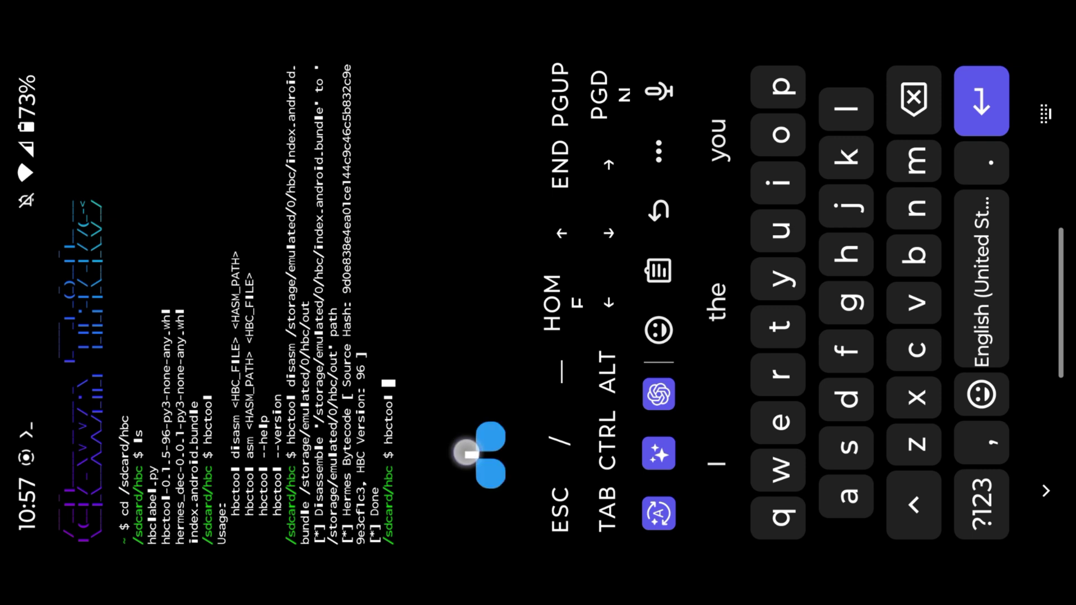
click(484, 454)
click(454, 391)
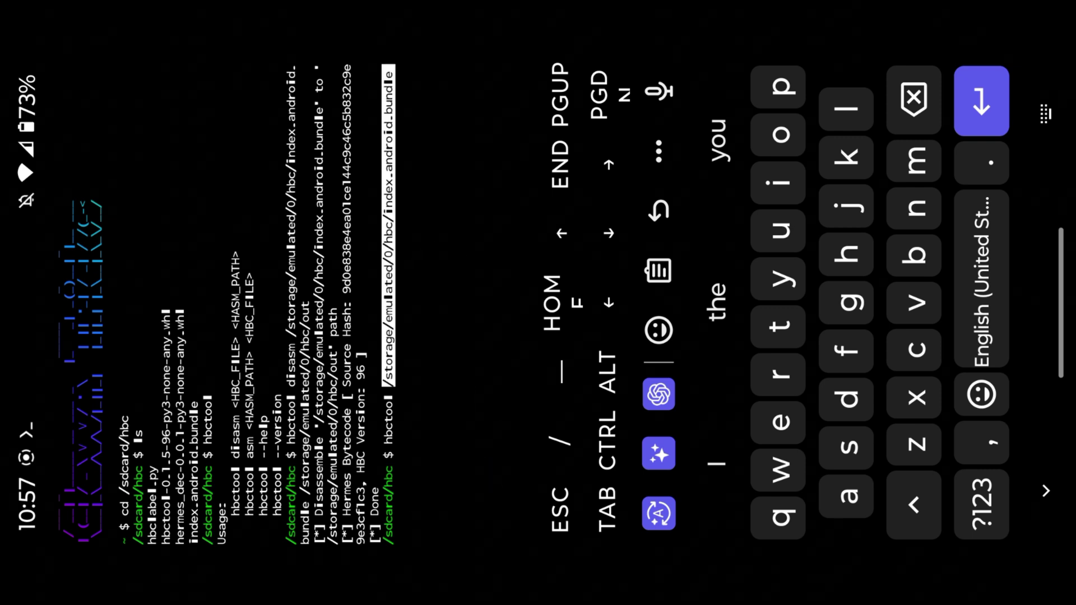
key(BackSpace)
key(BackSpace)
key(BackSpace)
key(BackSpace)
key(BackSpace)
key(BackSpace)
key(BackSpace)
key(BackSpace)
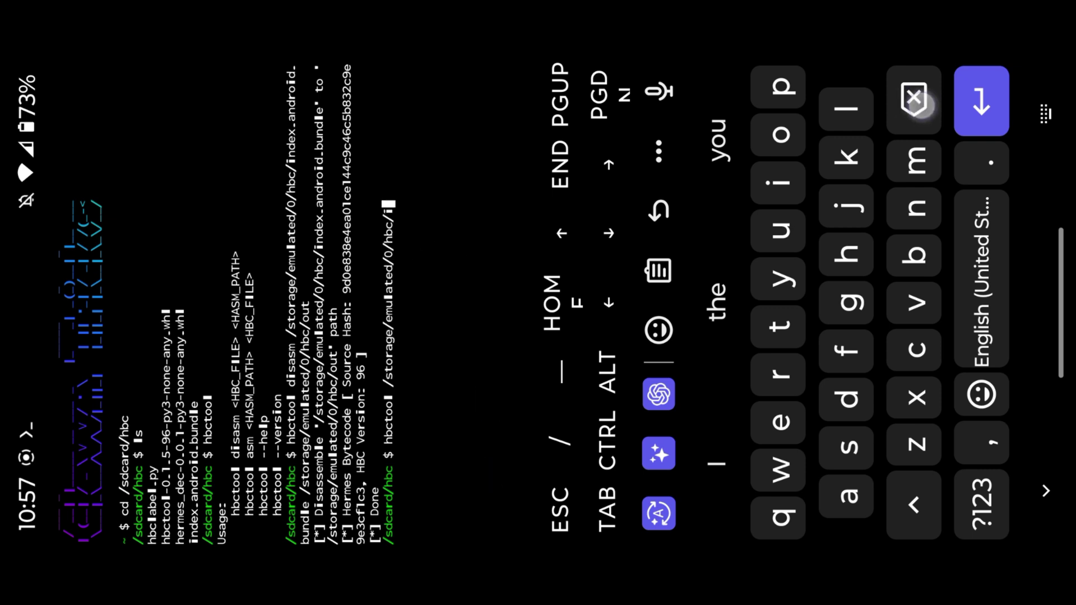
key(BackSpace)
text(out)
Paste index.android.bundle as the output, insert 'asm' after hbctool, and run the assemble command.
click(463, 427)
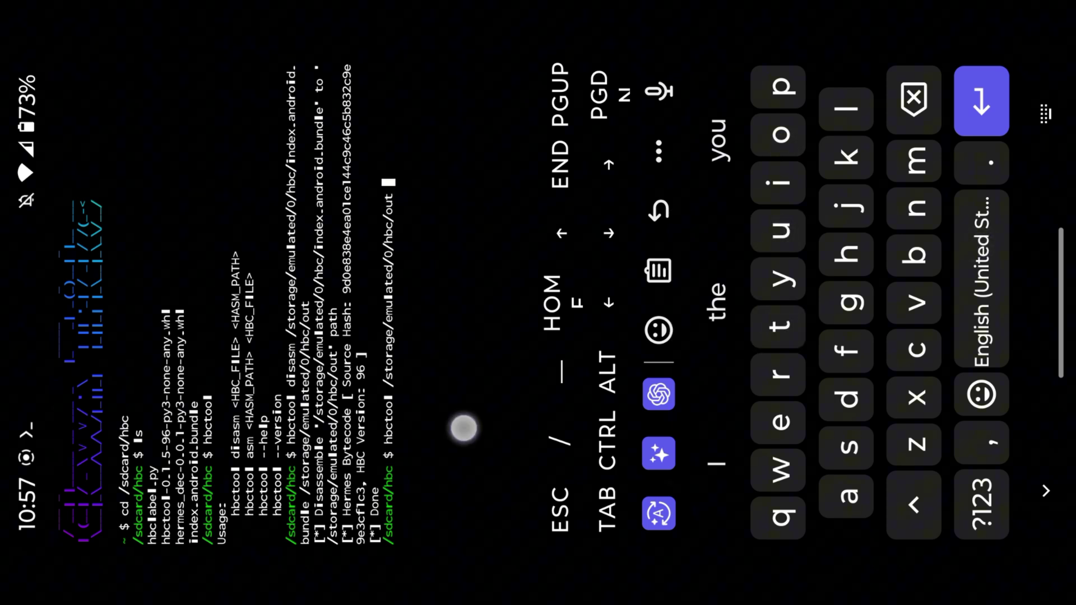
click(475, 427)
click(424, 391)
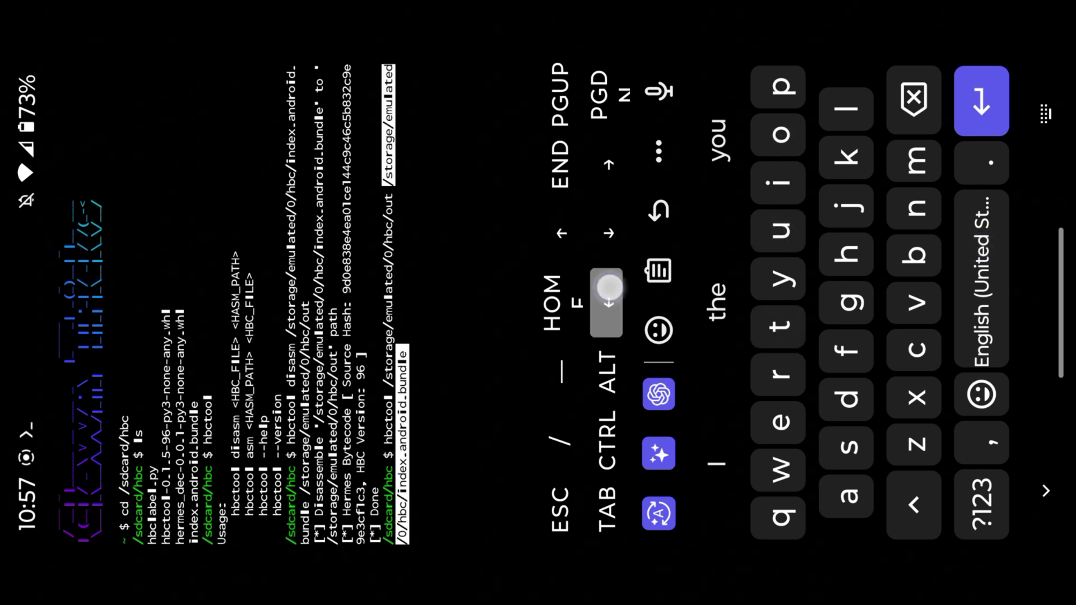
key(Left)
key(Left)
key(Left)
key(Left)
key(Left)
key(Left)
key(Left)
key(Left)
key(Left)
key(Left)
key(Left)
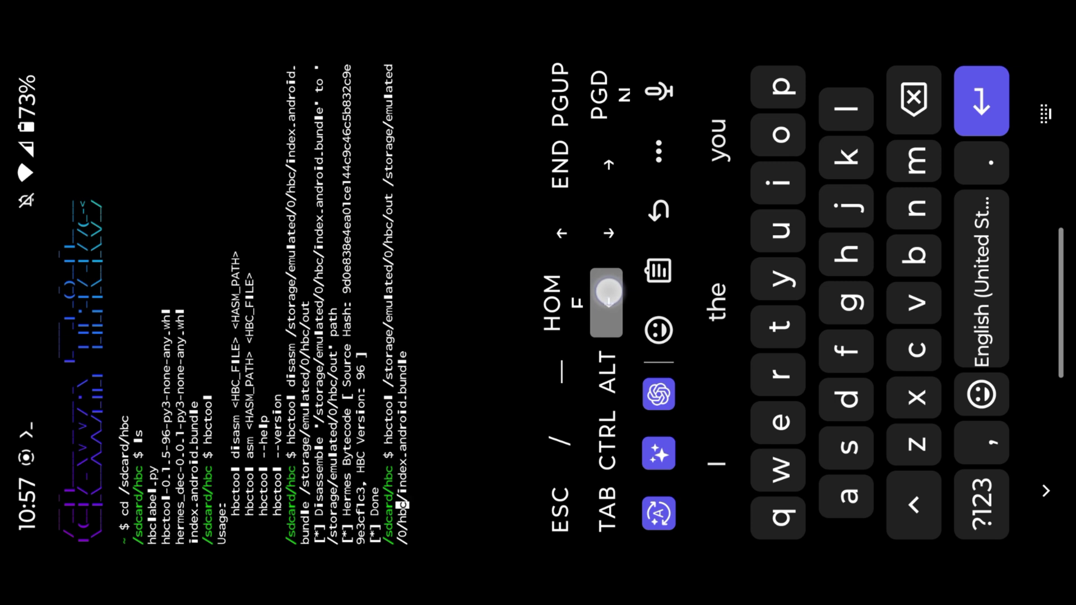
key(Left)
key(Left)
key(Left)
key(Left)
key(Left)
key(Left)
key(Left)
key(Left)
key(Left)
key(Left)
key(Left)
key(Left)
key(Left)
key(Left)
key(Left)
key(Left)
key(Left)
key(Left)
key(Left)
key(Left)
key(Left)
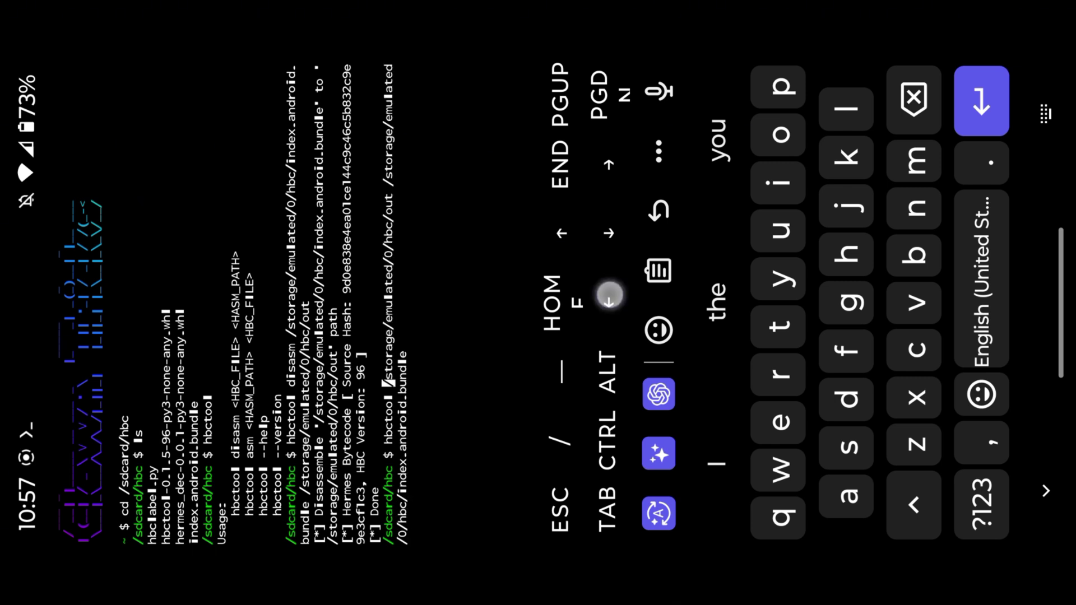
key(Left)
key(Left)
key(Left)
text(as)
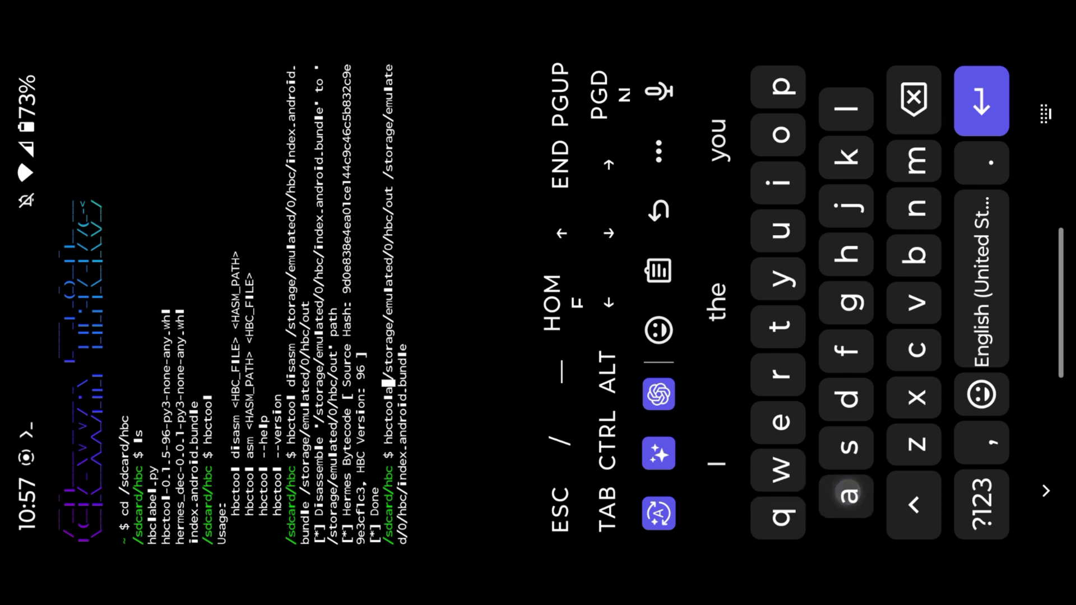
text(m)
key(Left)
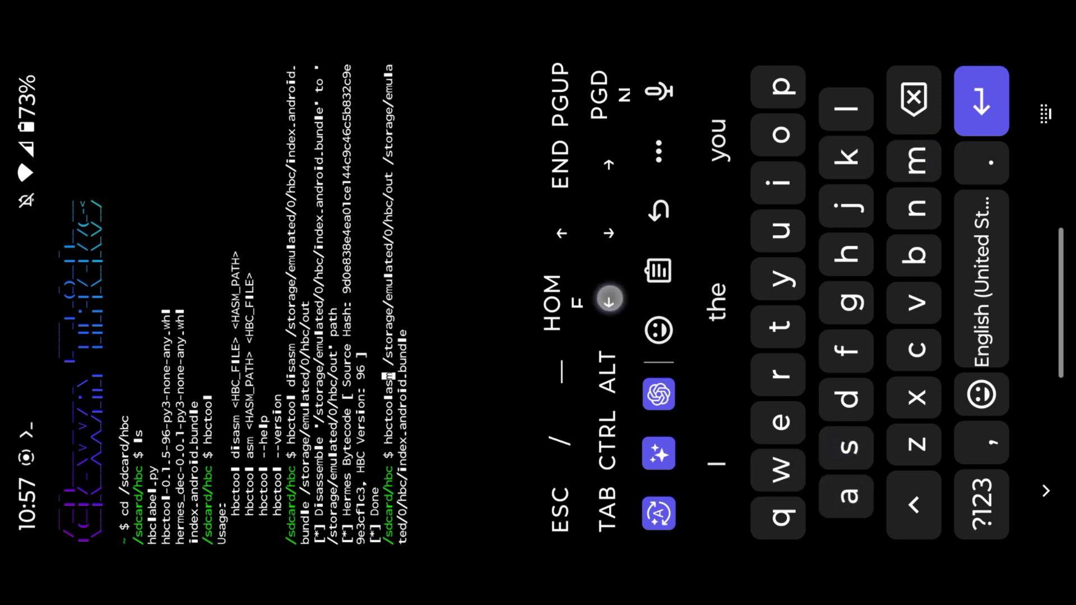
key(Left)
key(Left)
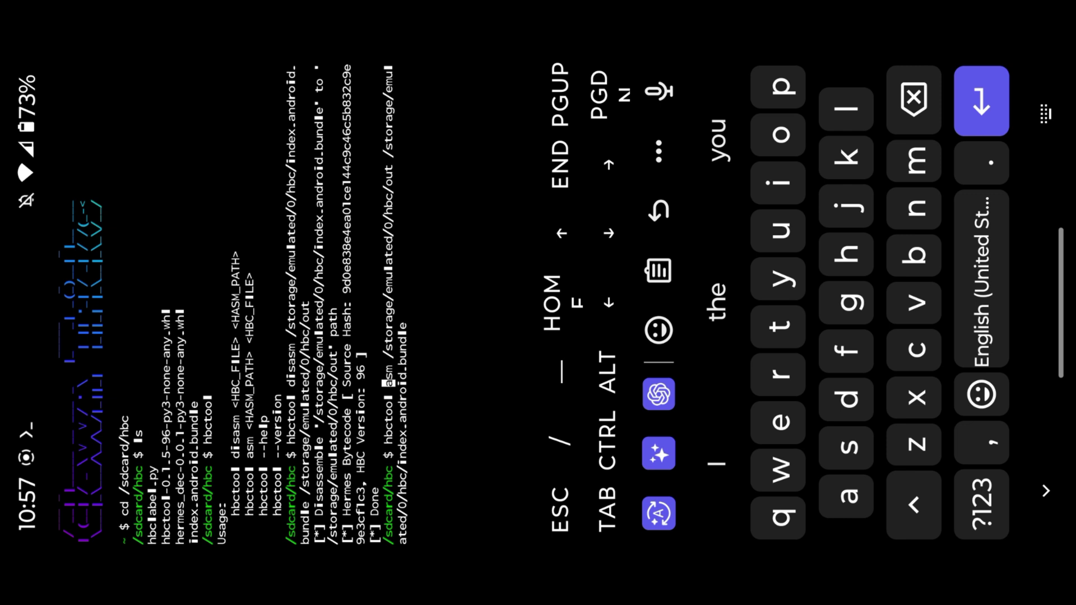
key(Return)
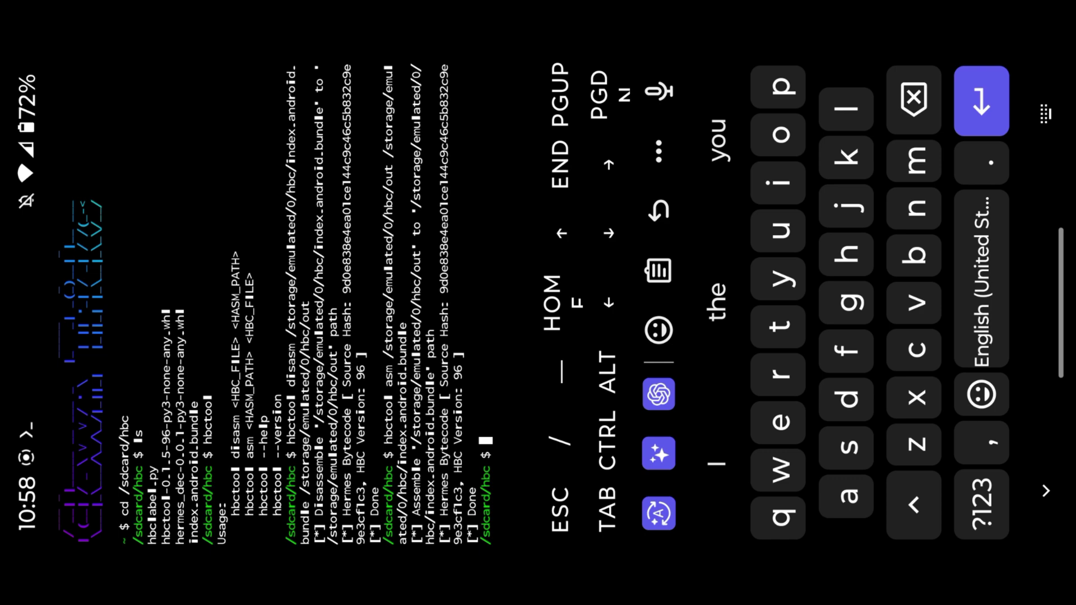
Return to MT Manager, let V2+V3 signing finish, and install the signed RioPlus APK.
drag(1003, 253, 933, 245)
drag(738, 471, 737, 215)
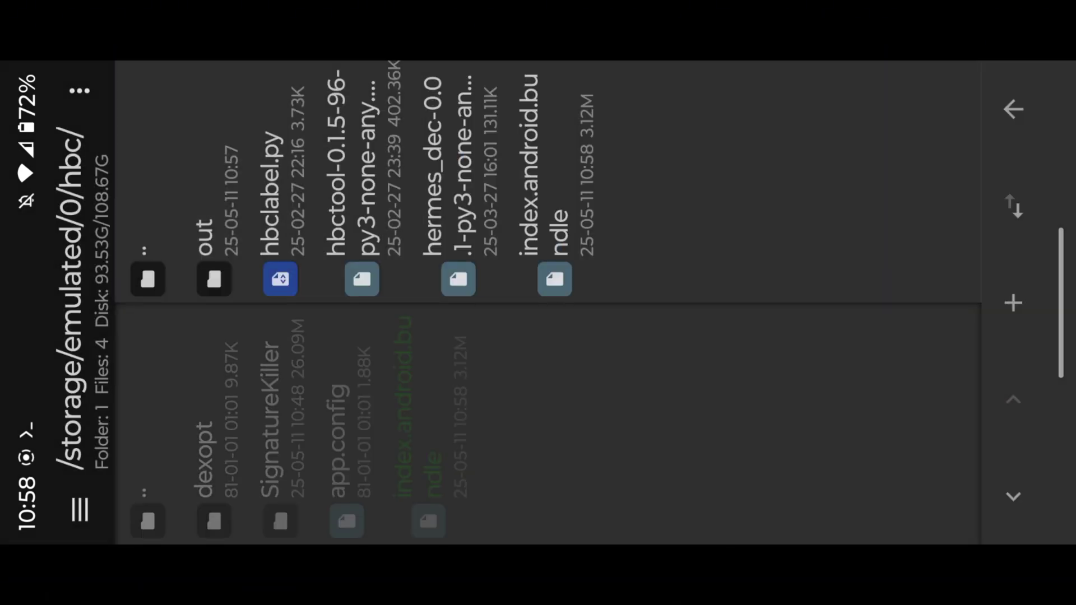
click(163, 476)
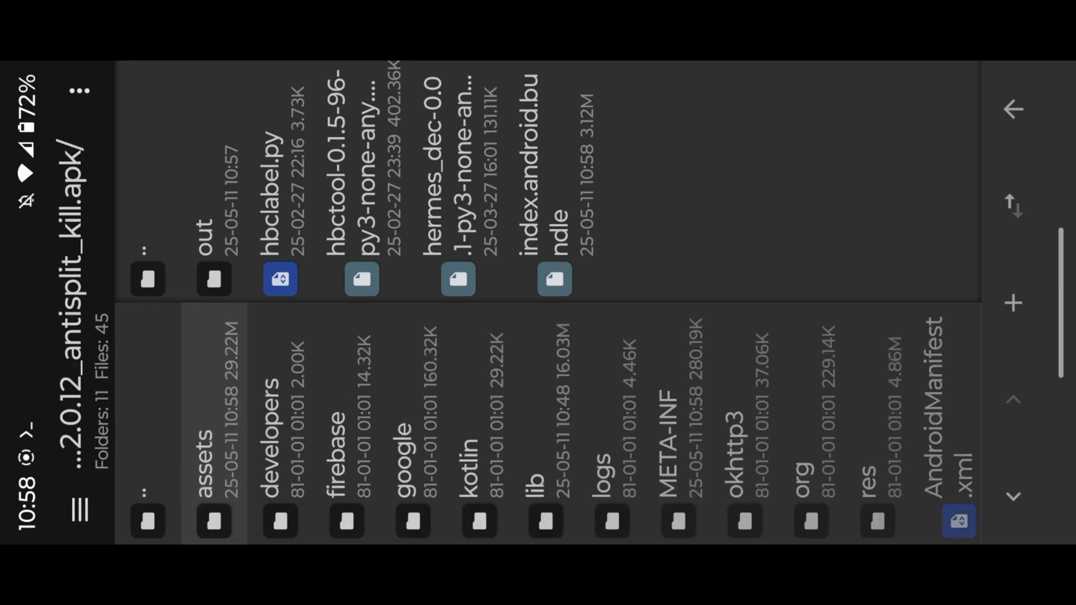
click(148, 505)
click(626, 421)
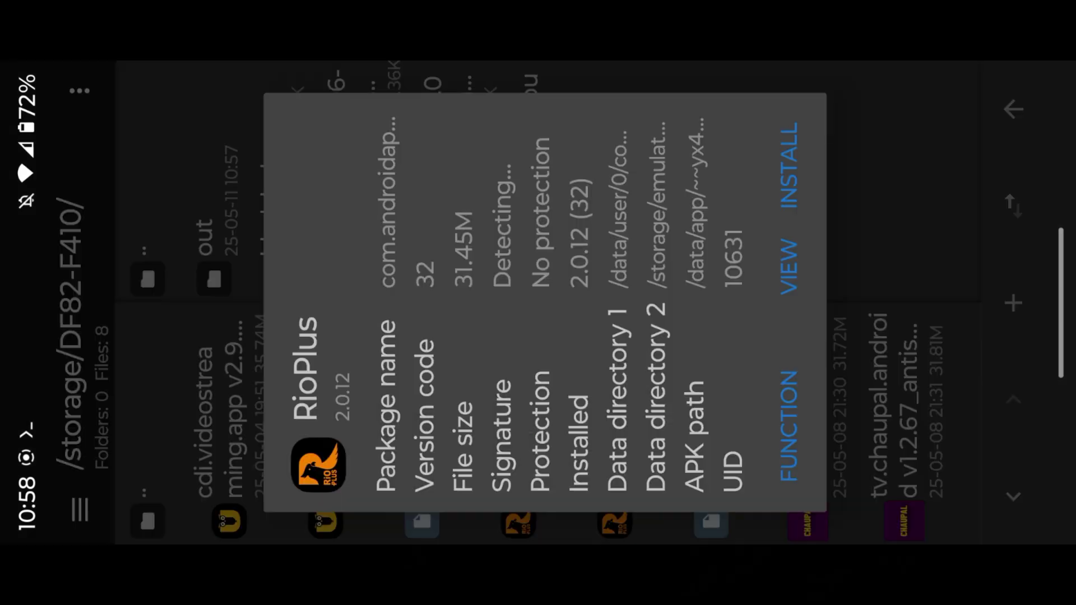
click(788, 168)
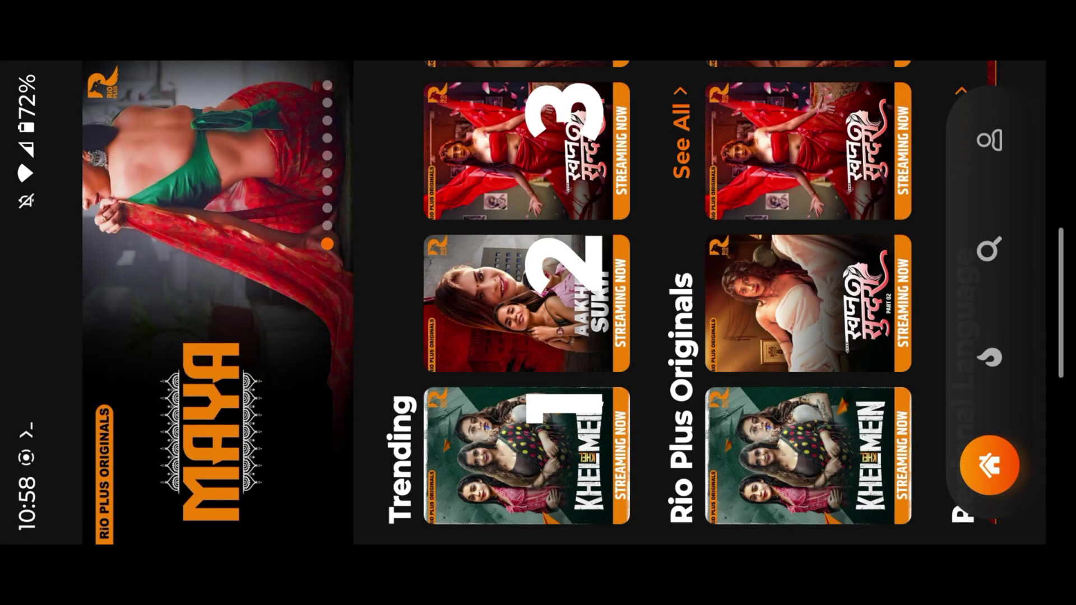
Browse the RioPlus tabs, then open Khel Khel Mein from Trending showing its trailer and episodes.
click(990, 140)
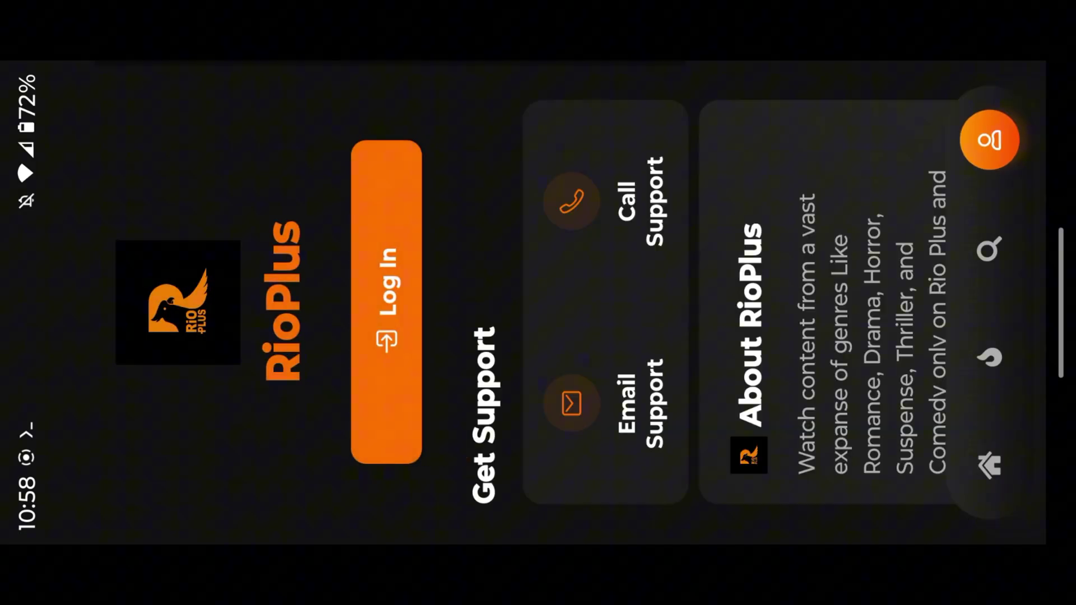
click(990, 249)
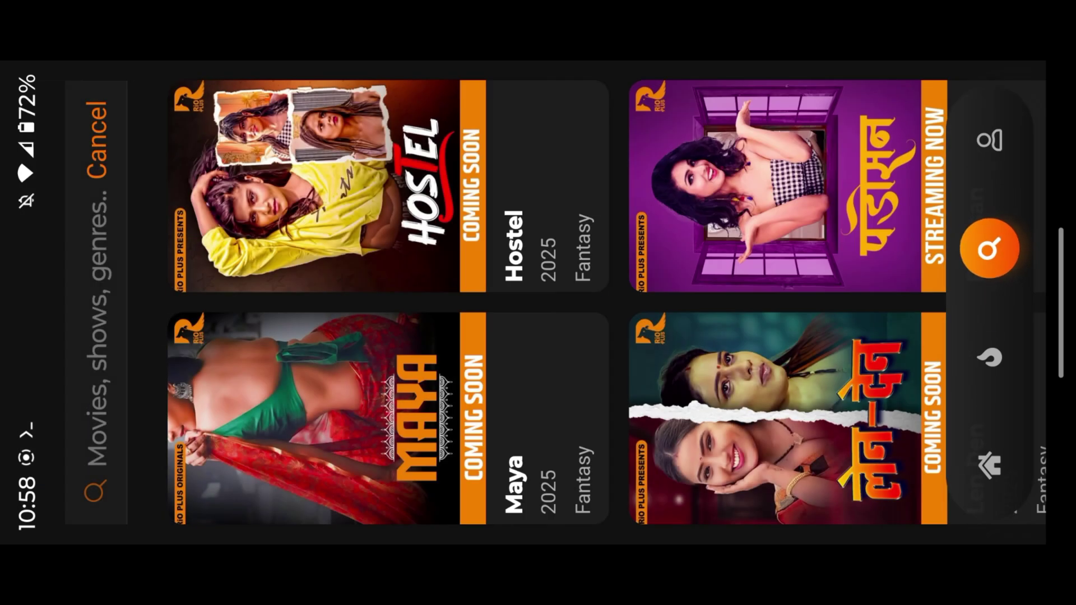
click(989, 357)
click(990, 465)
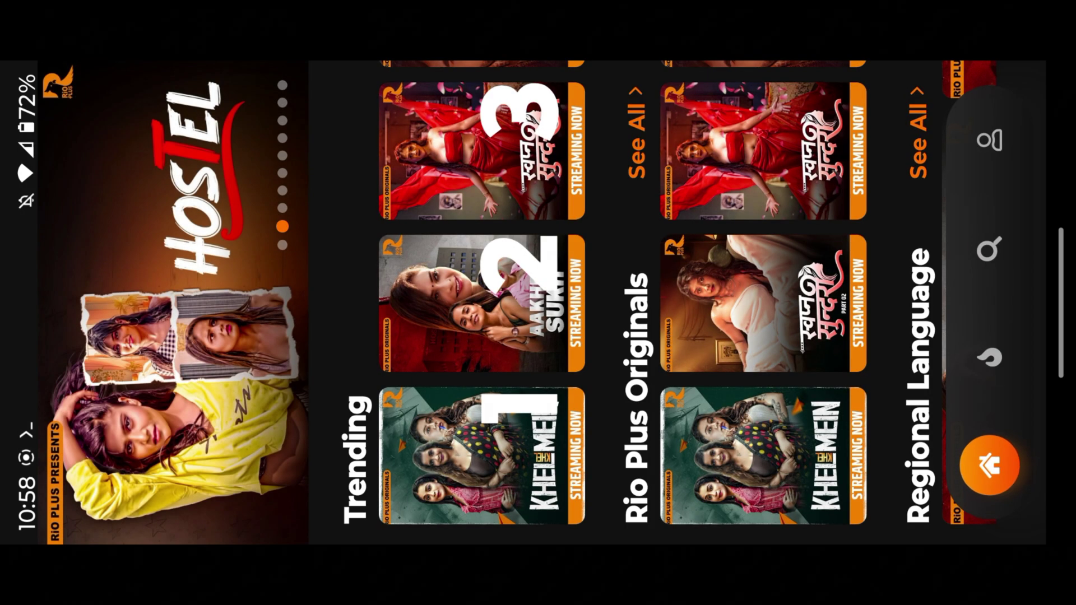
click(763, 456)
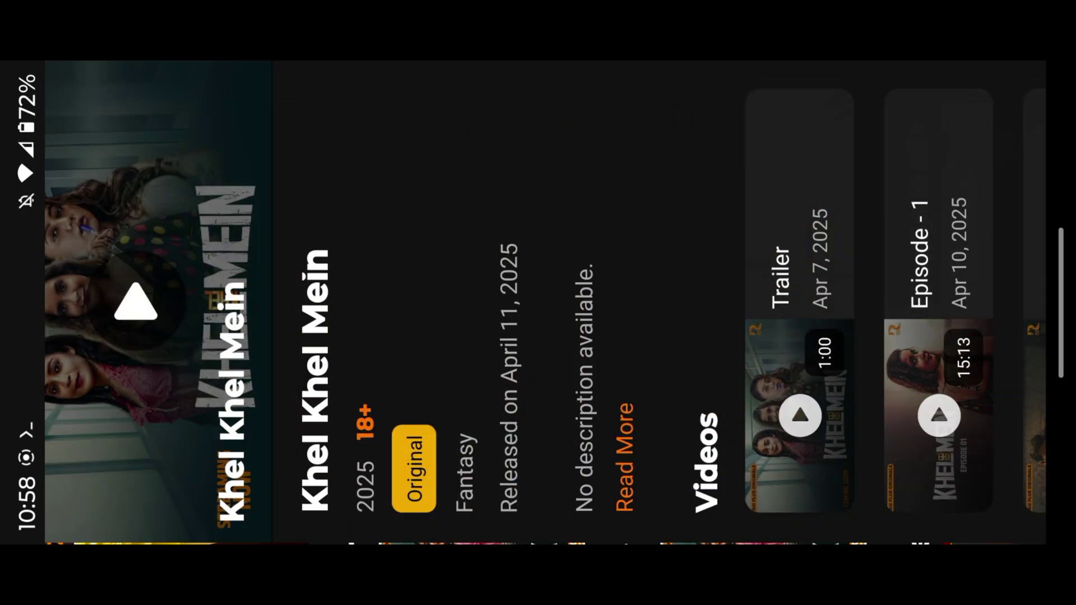
drag(683, 249, 538, 249)
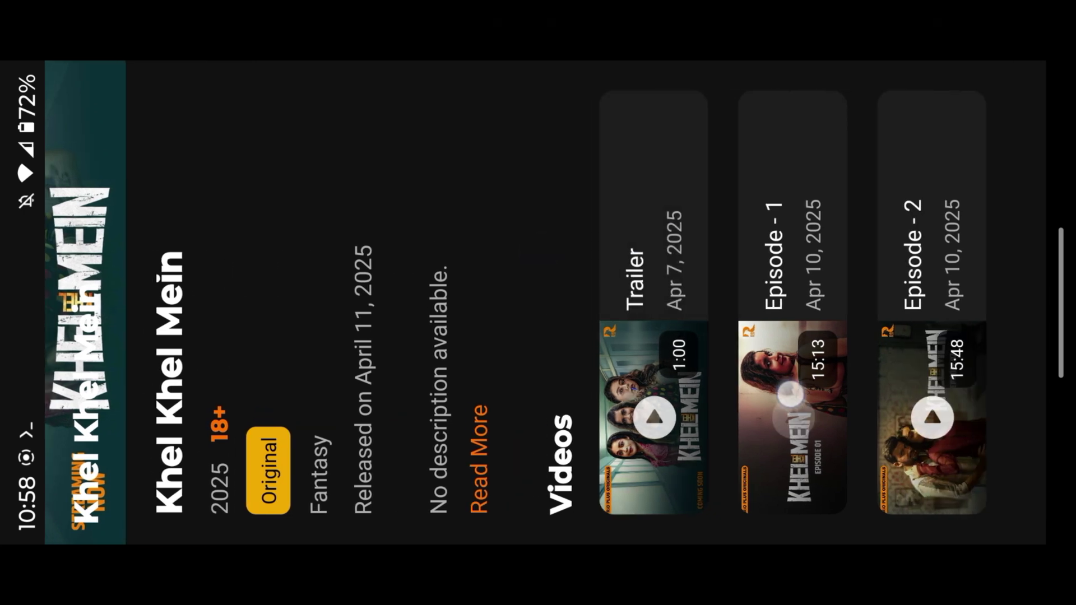